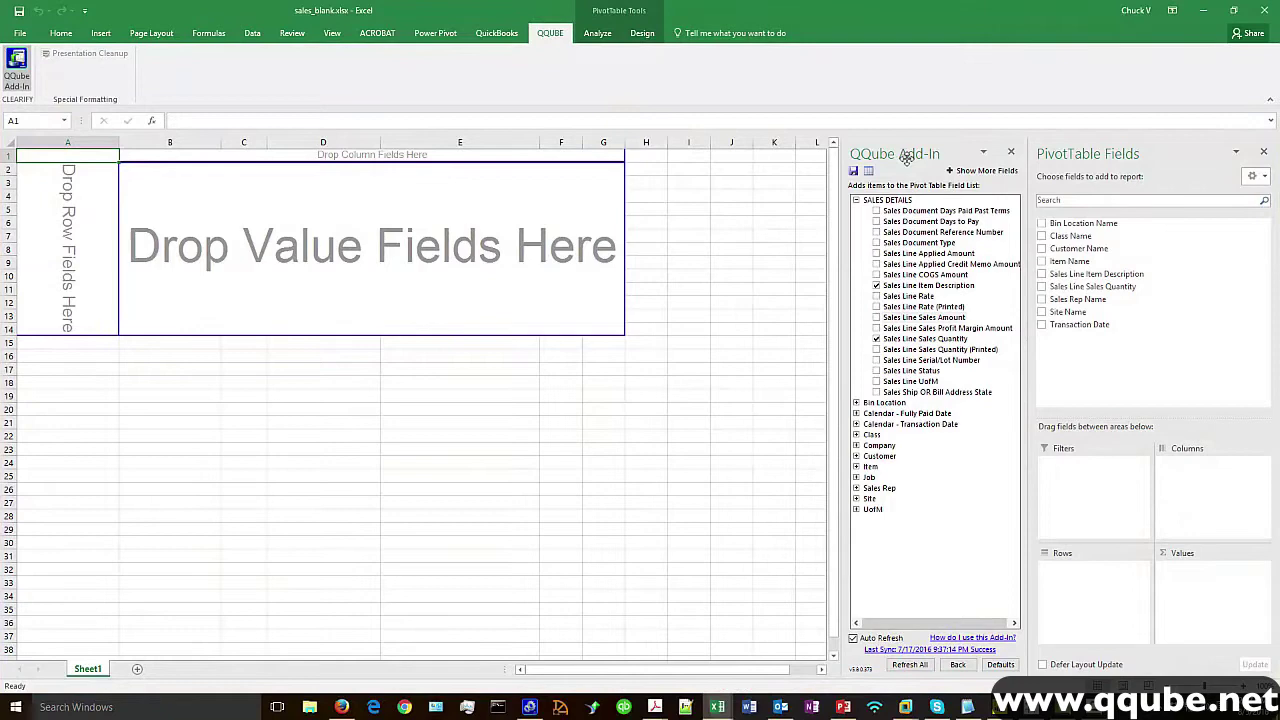
Make Sales Line COGS Amount and Sales Line Sales Amount available in the pivot table's field list.
{"action": "left_click", "coordinate": [876, 276]}
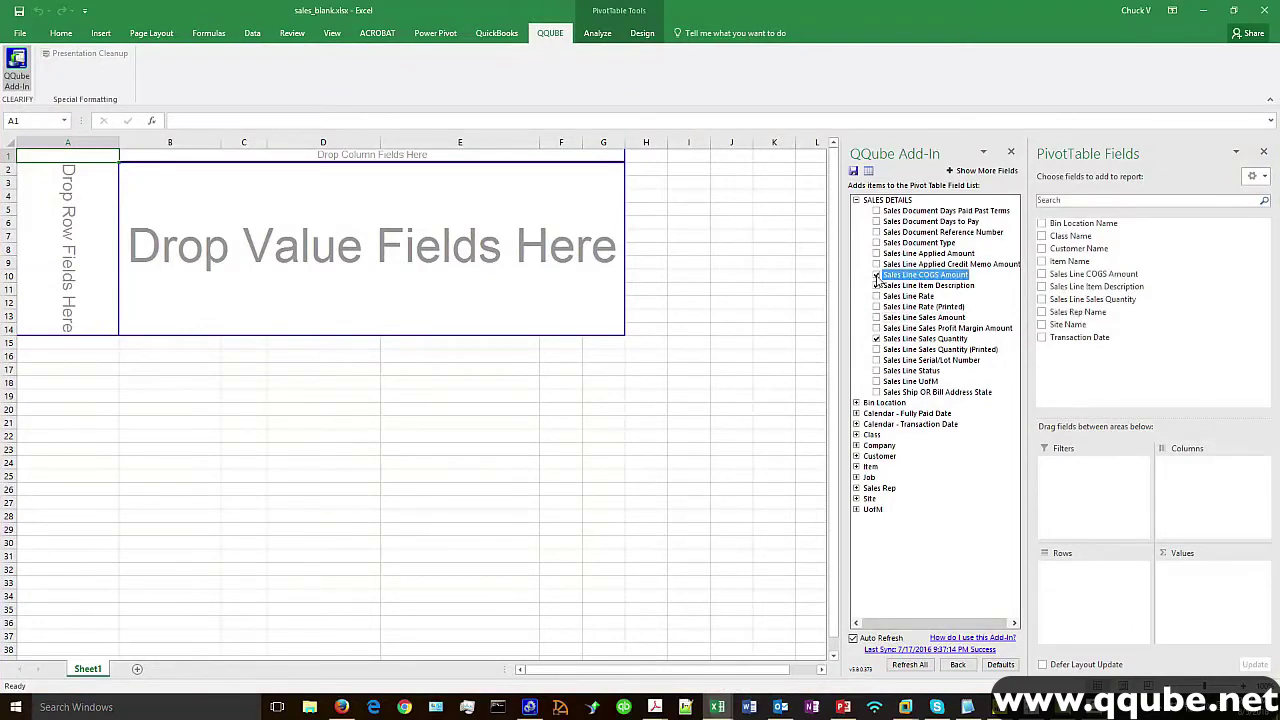
{"action": "left_click", "coordinate": [876, 286]}
{"action": "left_click", "coordinate": [876, 317]}
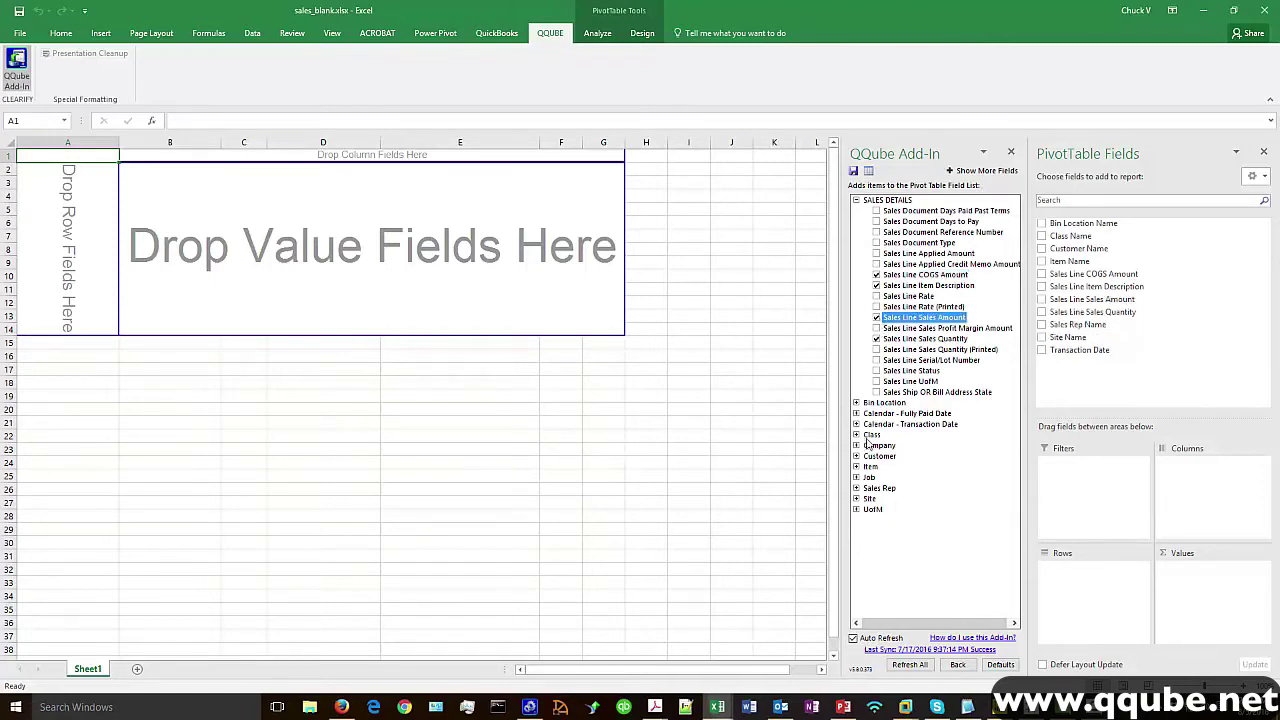
Expand the add-in's list to show more fields under Sales Details, and close the QQube Add-In pane.
{"action": "left_click", "coordinate": [985, 172]}
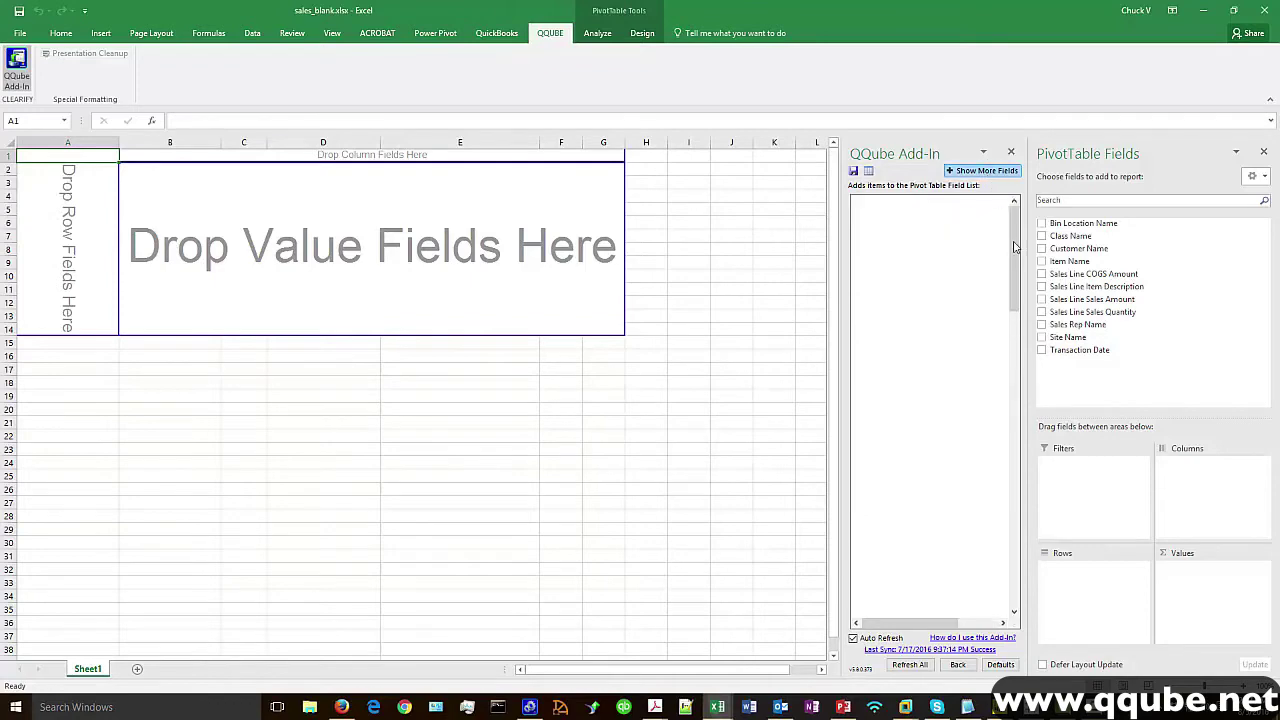
{"action": "mouse_move", "coordinate": [1015, 250]}
{"action": "left_mouse_down"}
{"action": "mouse_move", "coordinate": [1018, 541]}
{"action": "mouse_move", "coordinate": [1020, 234]}
{"action": "left_mouse_up"}
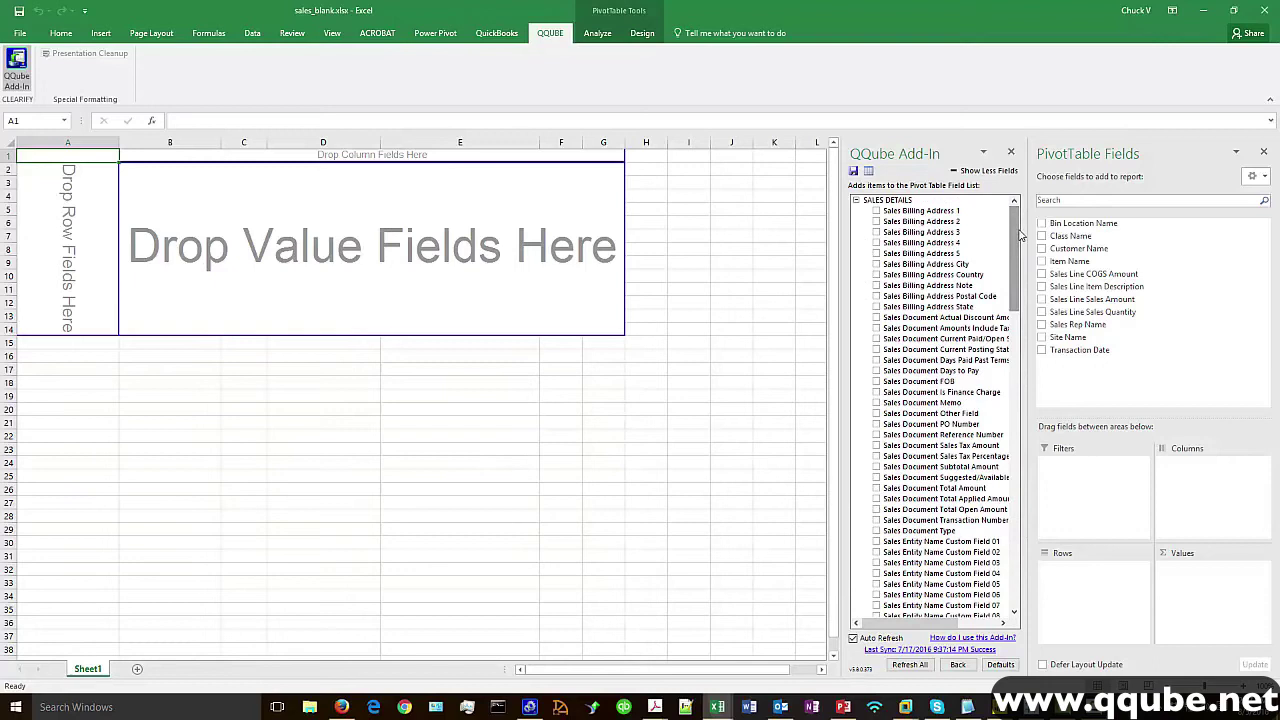
{"action": "left_click", "coordinate": [1011, 153]}
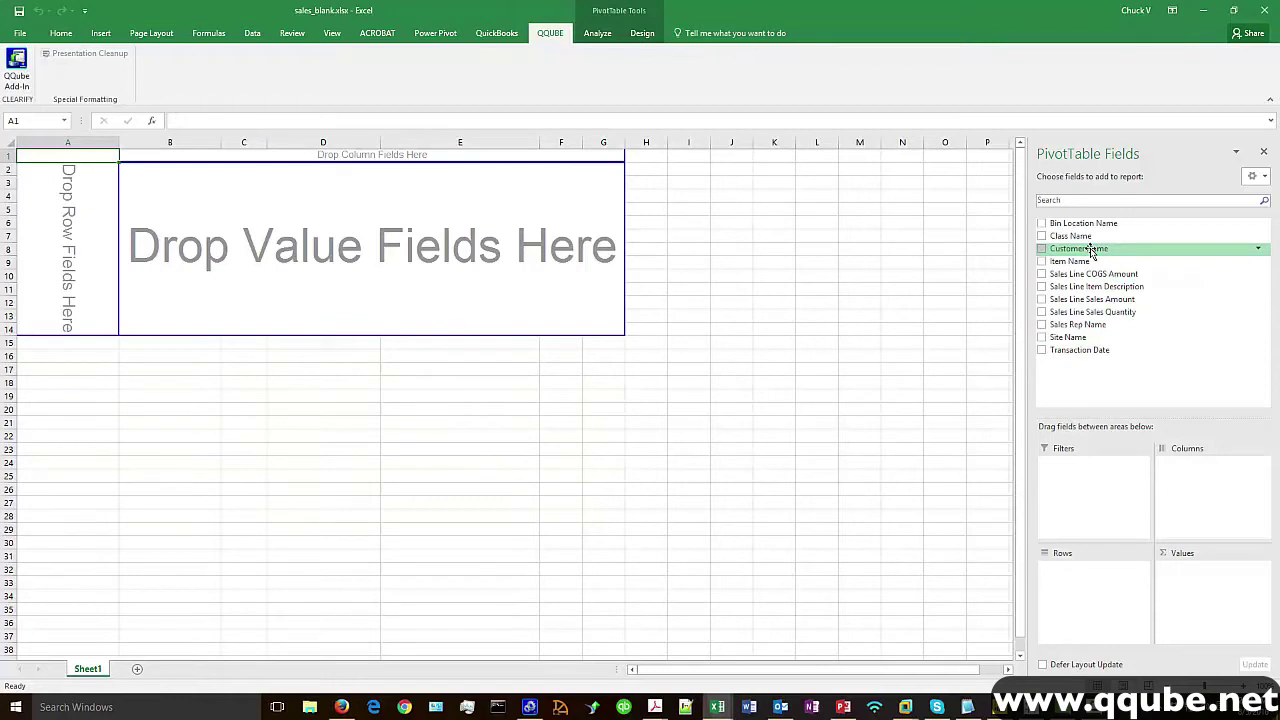
Build the pivot table with Item Name above Customer Name as rows and Sales Line Sales Amount and Sales Line COGS Amount as values.
{"action": "left_click_drag", "start_coordinate": [1091, 250], "coordinate": [1095, 594]}
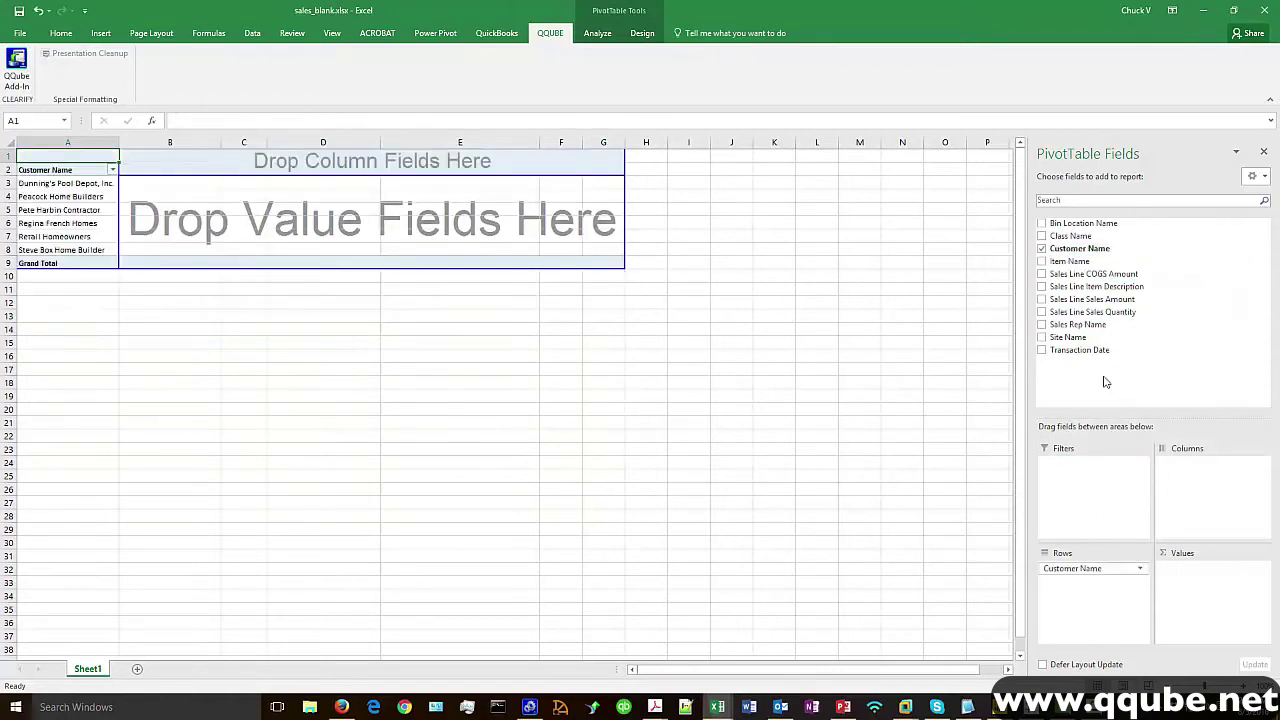
{"action": "left_click_drag", "start_coordinate": [1107, 302], "coordinate": [1208, 593]}
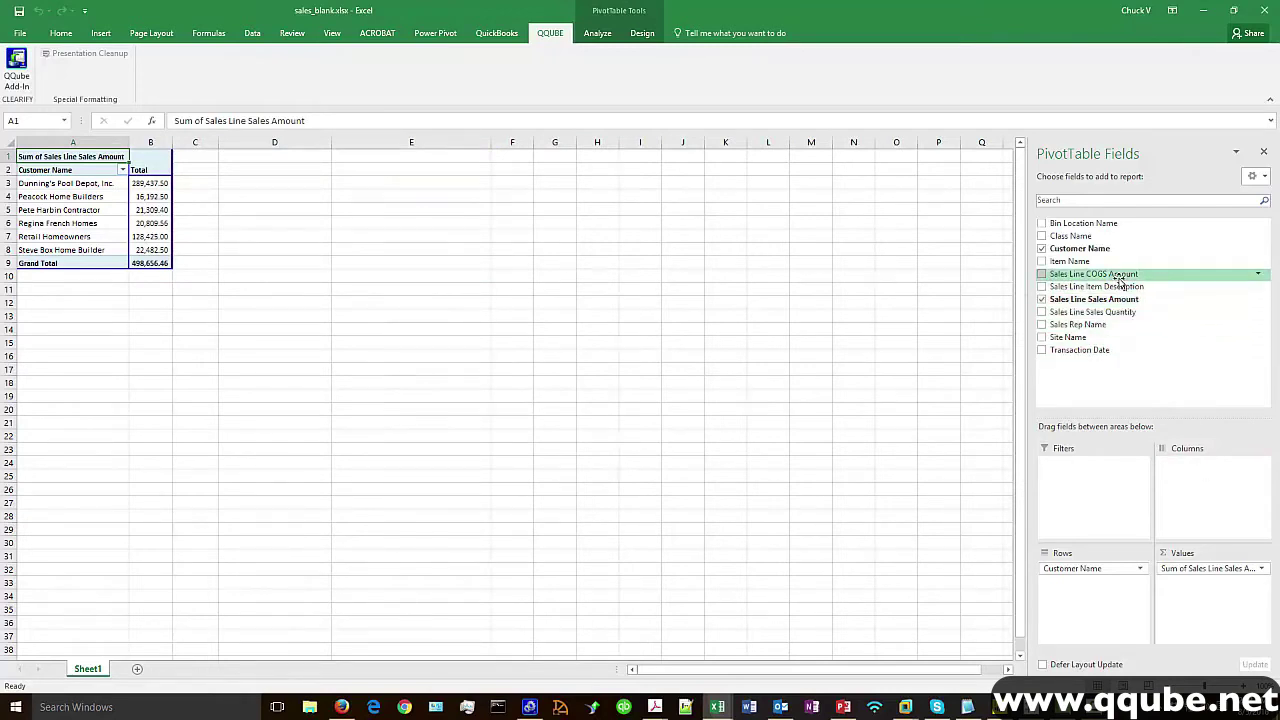
{"action": "left_click_drag", "start_coordinate": [1120, 278], "coordinate": [1207, 597]}
{"action": "left_click_drag", "start_coordinate": [1066, 261], "coordinate": [1068, 568]}
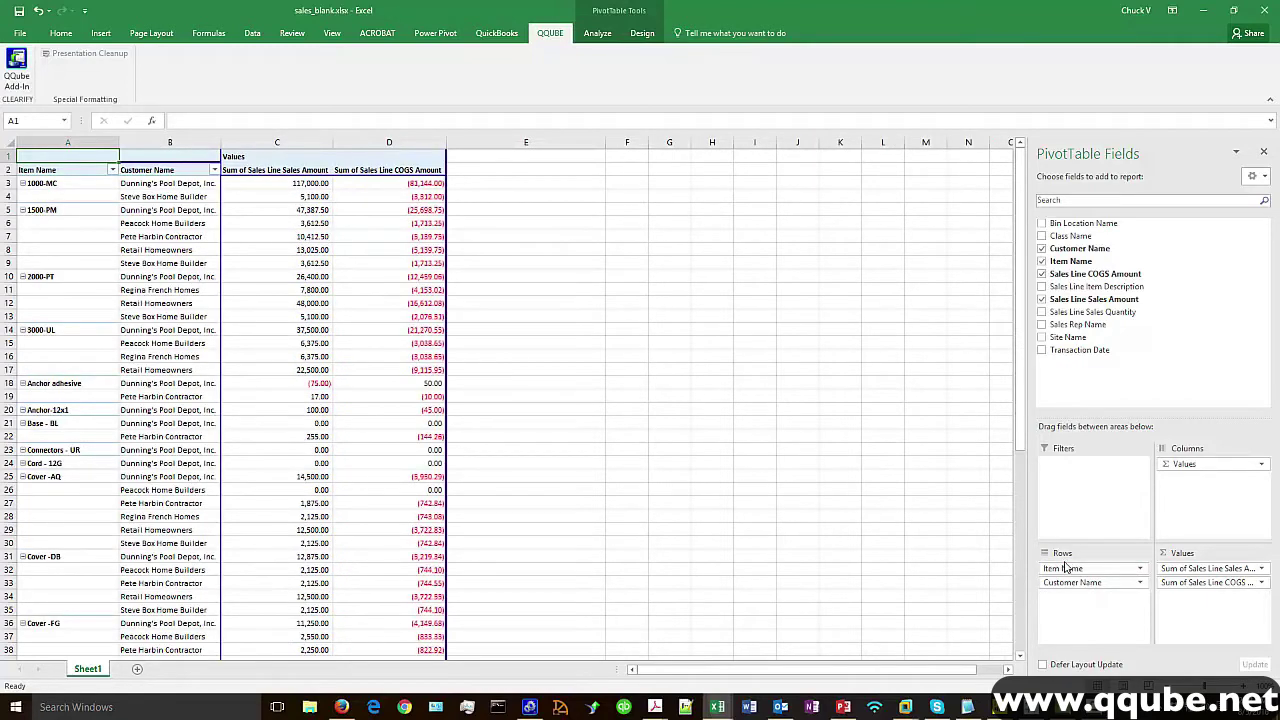
Switch to the Job_Cost_Out_of_the_Box workbook and examine the first Decking row across all value columns, from Estimated Cost to Open A/P Job Costs.
{"action": "left_click", "coordinate": [716, 707]}
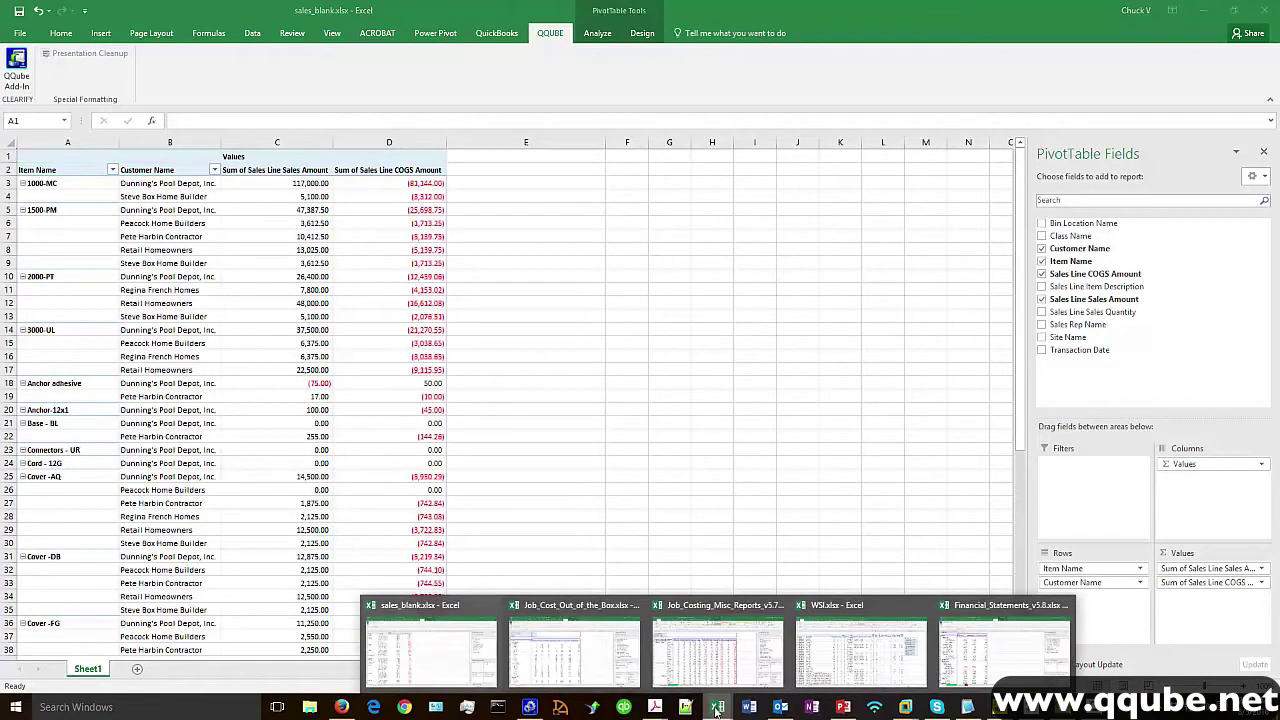
{"action": "left_click", "coordinate": [574, 628]}
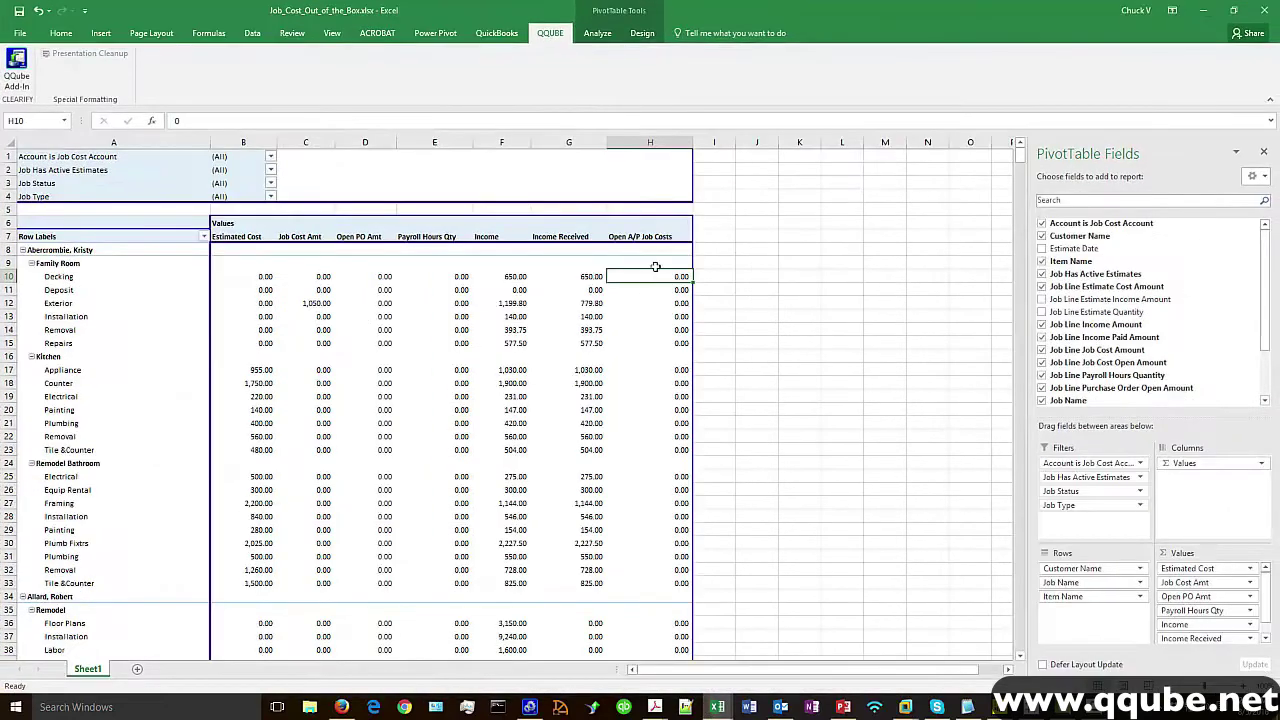
{"action": "mouse_move", "coordinate": [295, 293]}
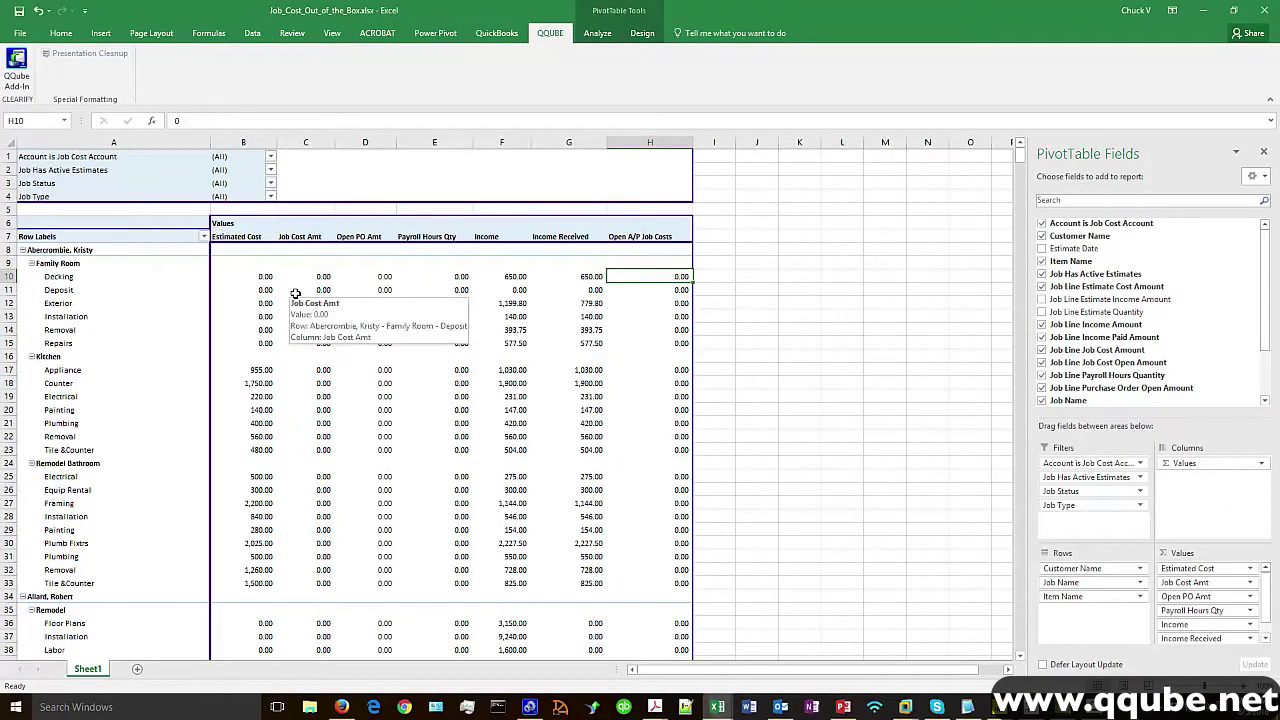
{"action": "left_click", "coordinate": [245, 277]}
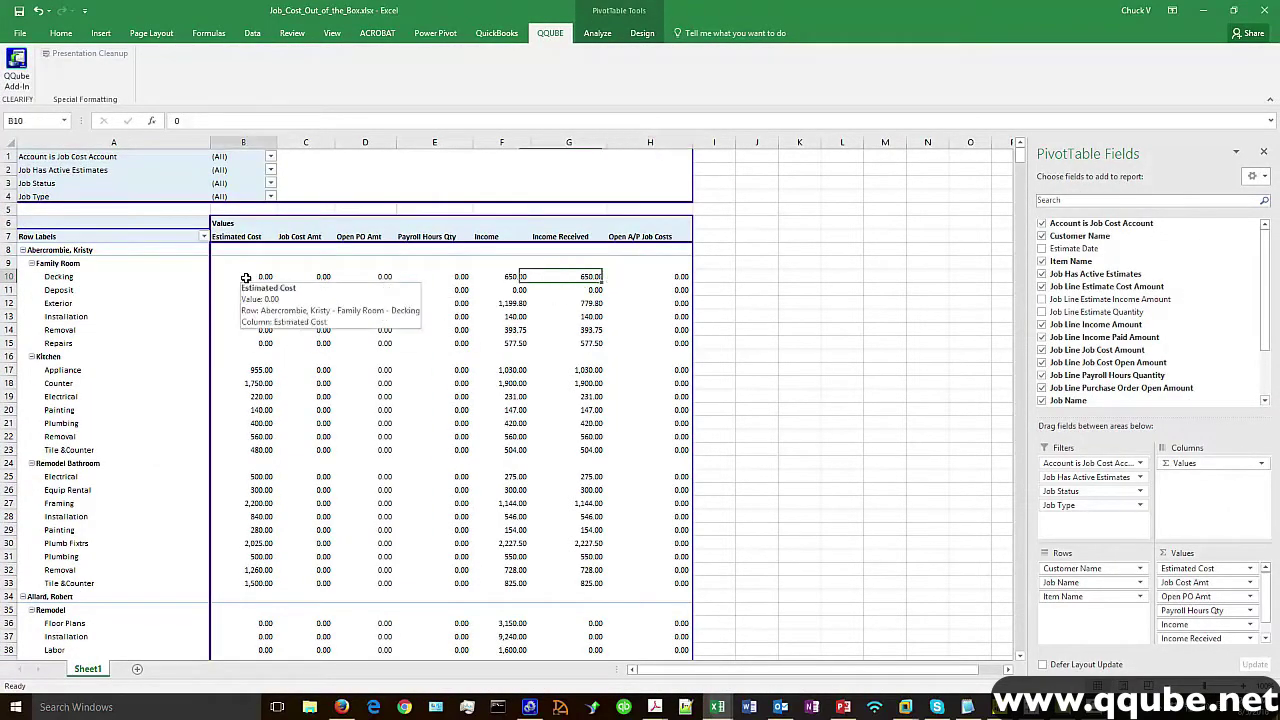
{"action": "left_click", "coordinate": [320, 277]}
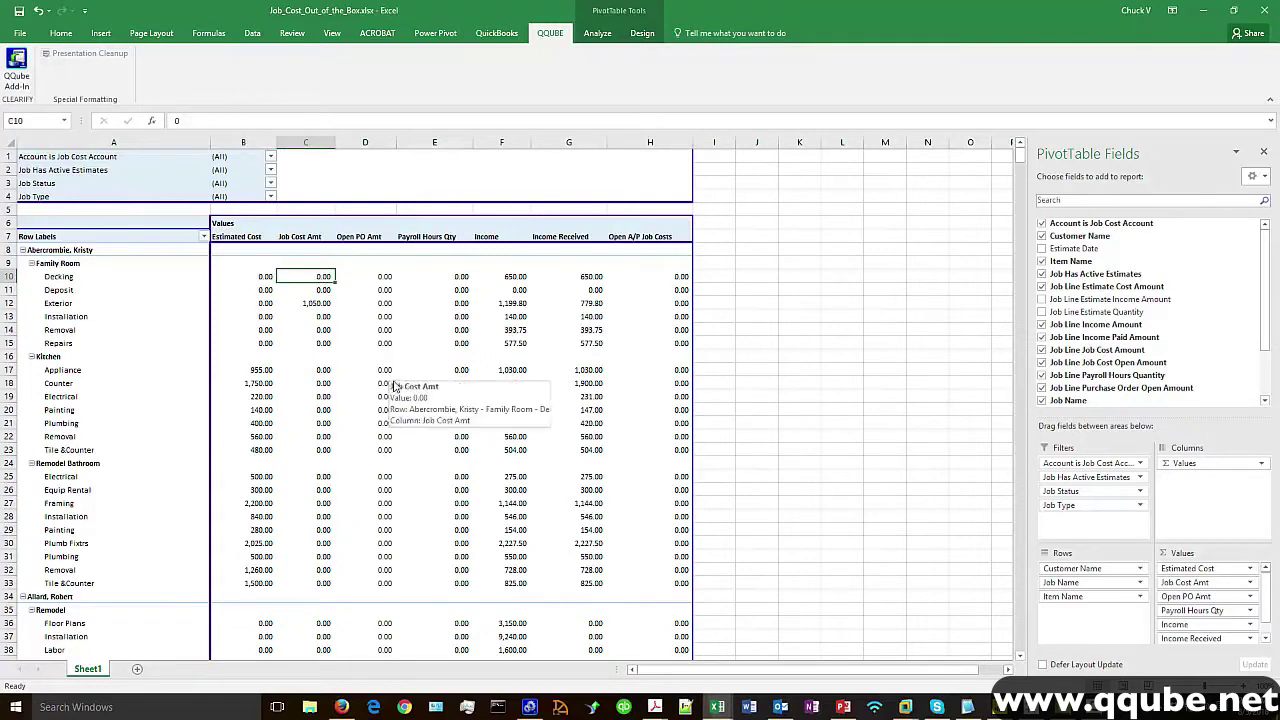
{"action": "left_click", "coordinate": [376, 277]}
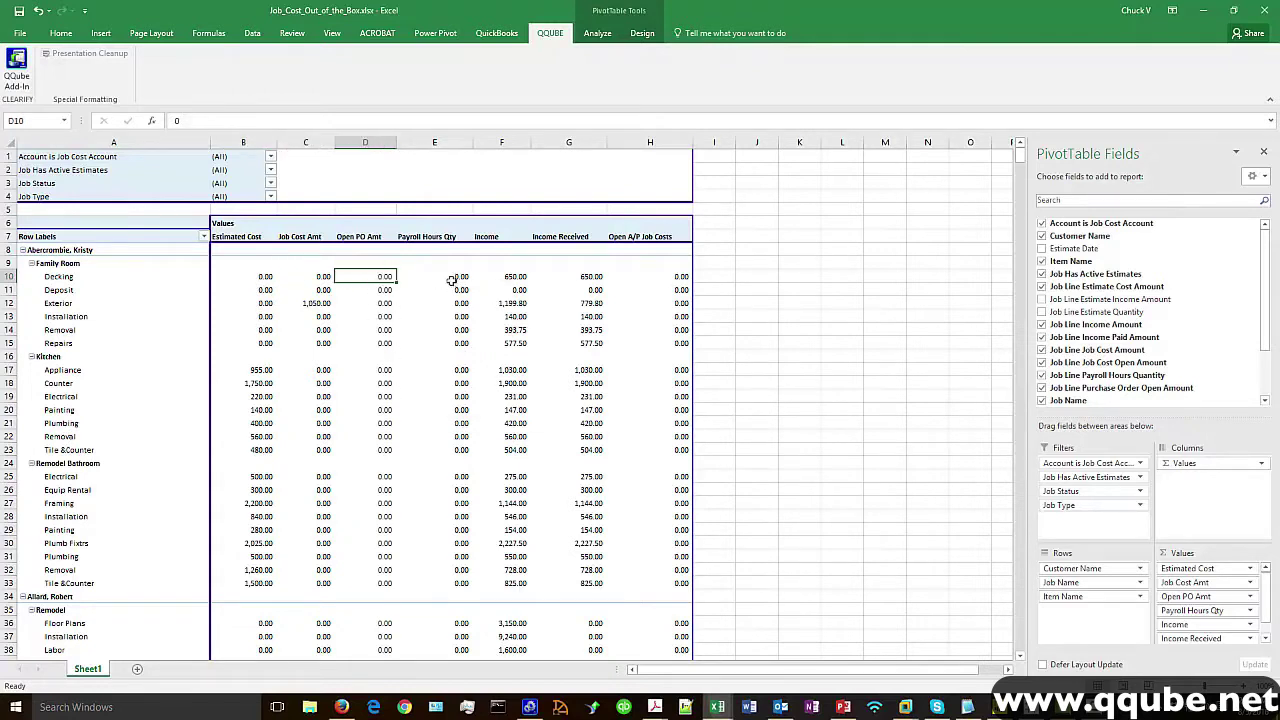
{"action": "left_click", "coordinate": [455, 278]}
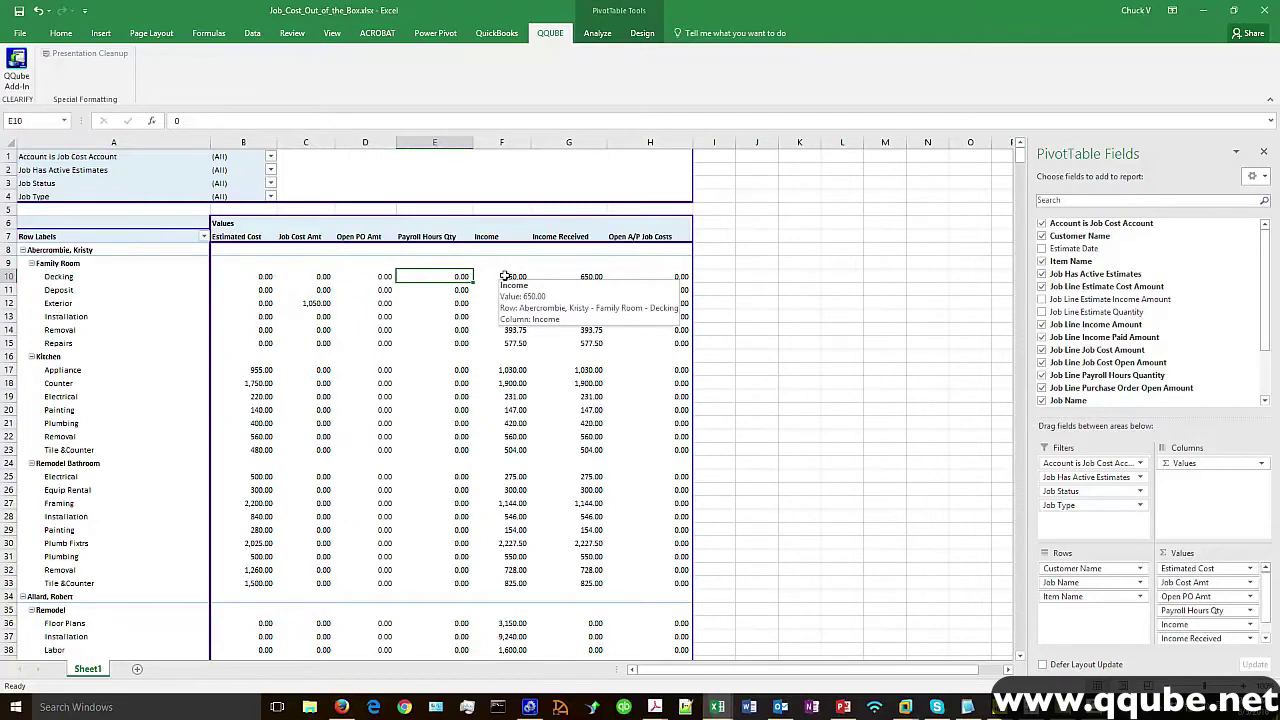
{"action": "left_click", "coordinate": [505, 277]}
{"action": "left_click", "coordinate": [577, 276]}
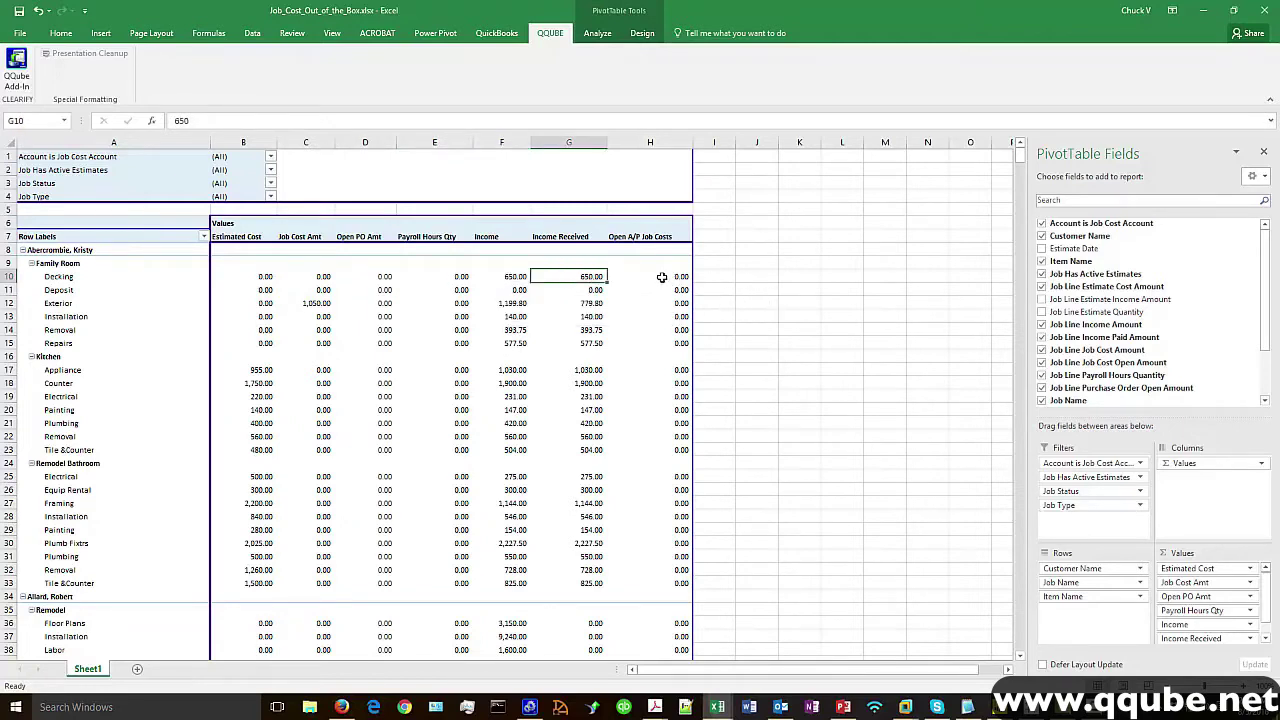
{"action": "left_click", "coordinate": [662, 277]}
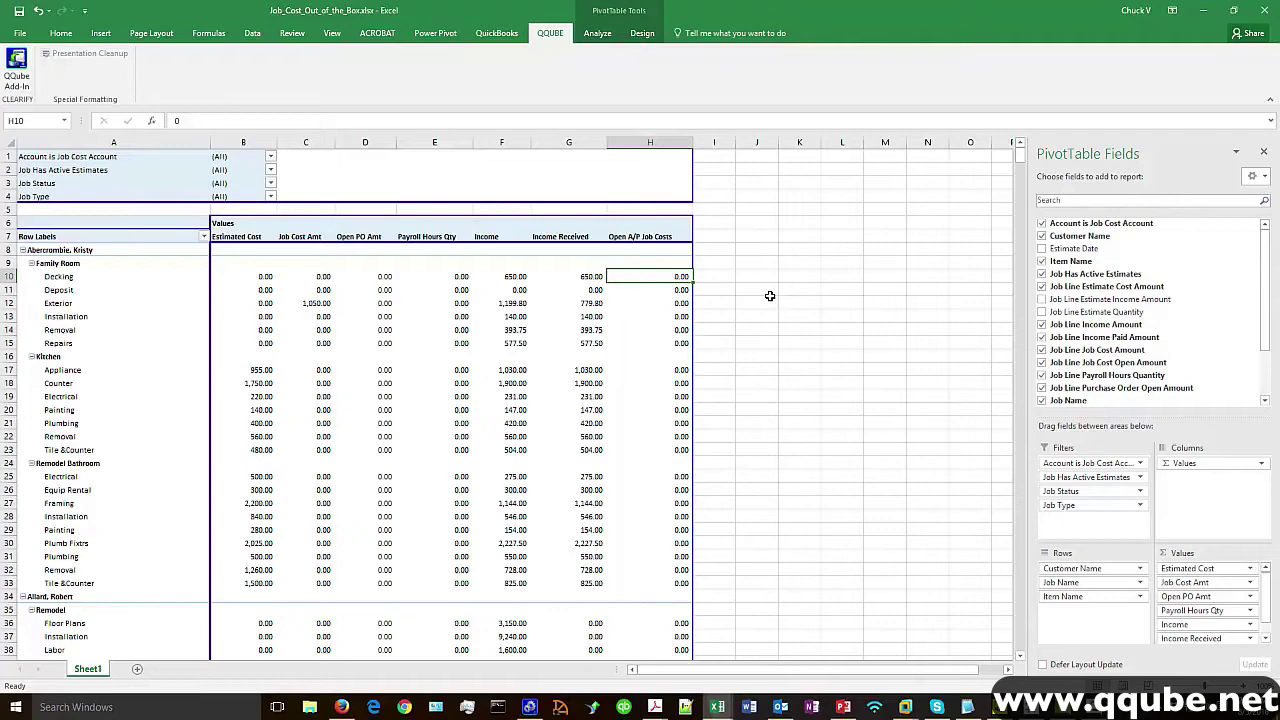
Switch to the Job_Costing_Misc_Reports_v5.7 workbook and review the contract, budget and billing columns of the Bonding Report sheet.
{"action": "left_click", "coordinate": [718, 710]}
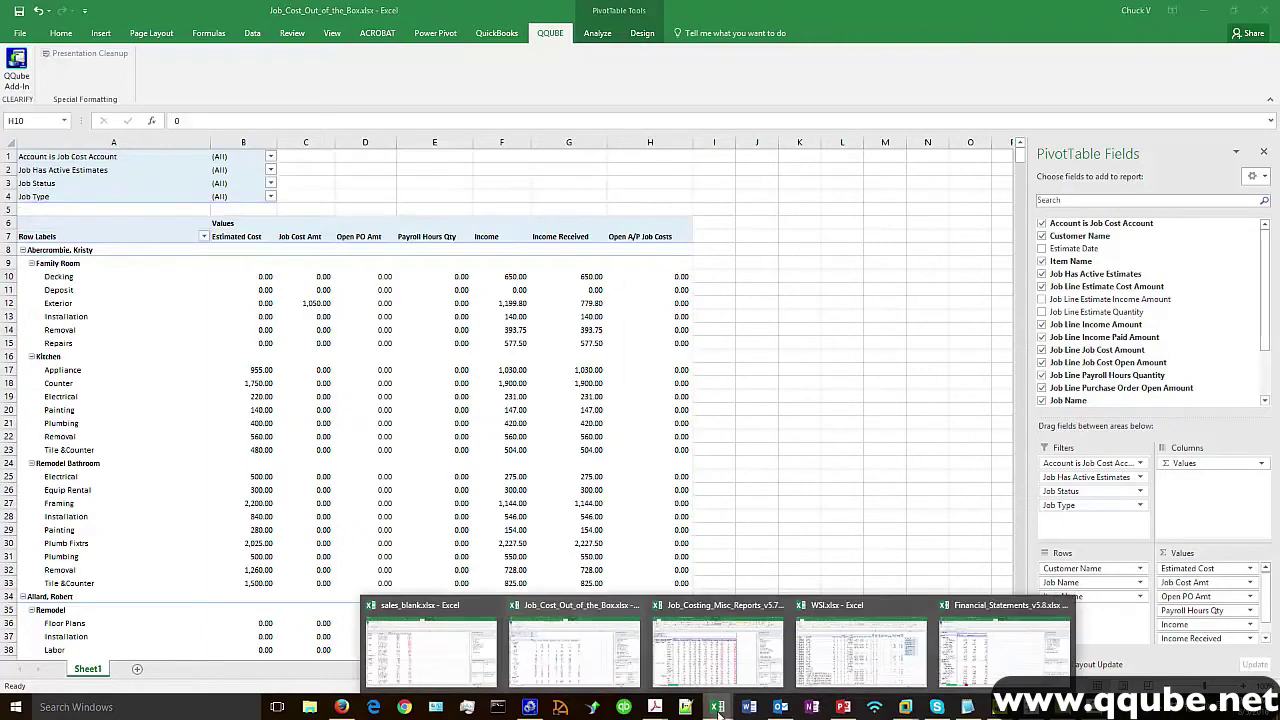
{"action": "mouse_move", "coordinate": [718, 686]}
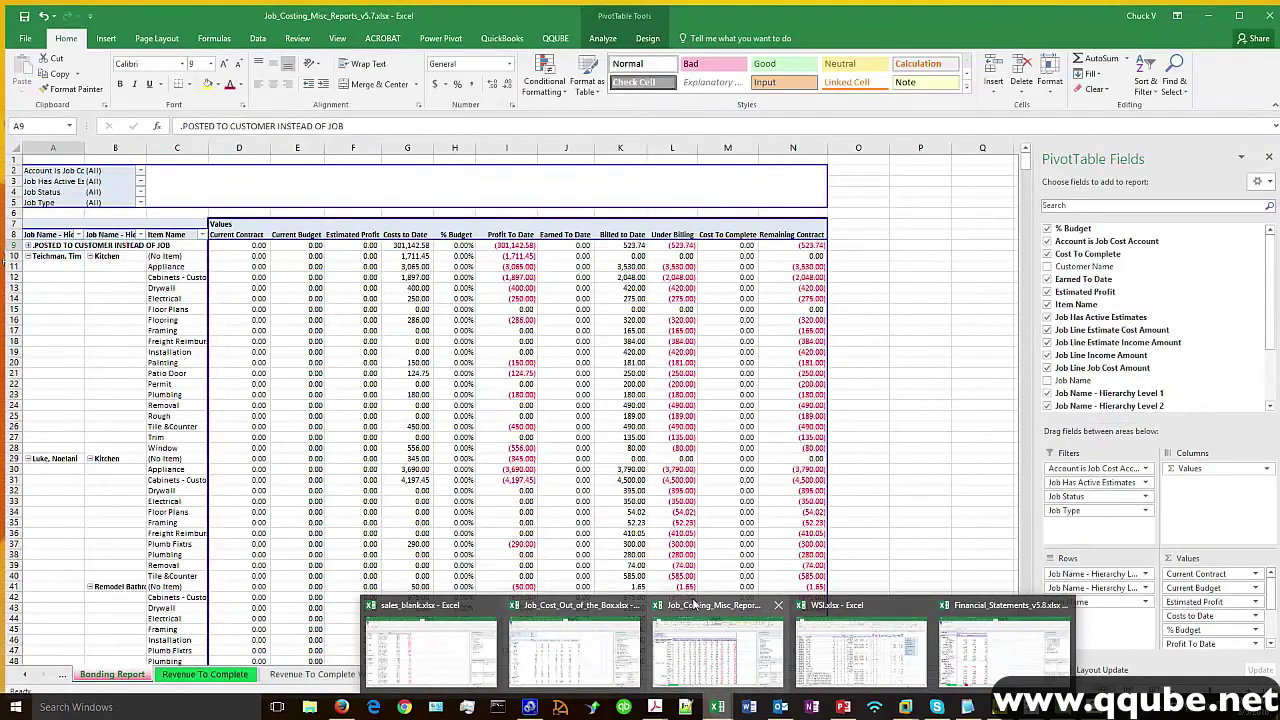
{"action": "left_click", "coordinate": [697, 606]}
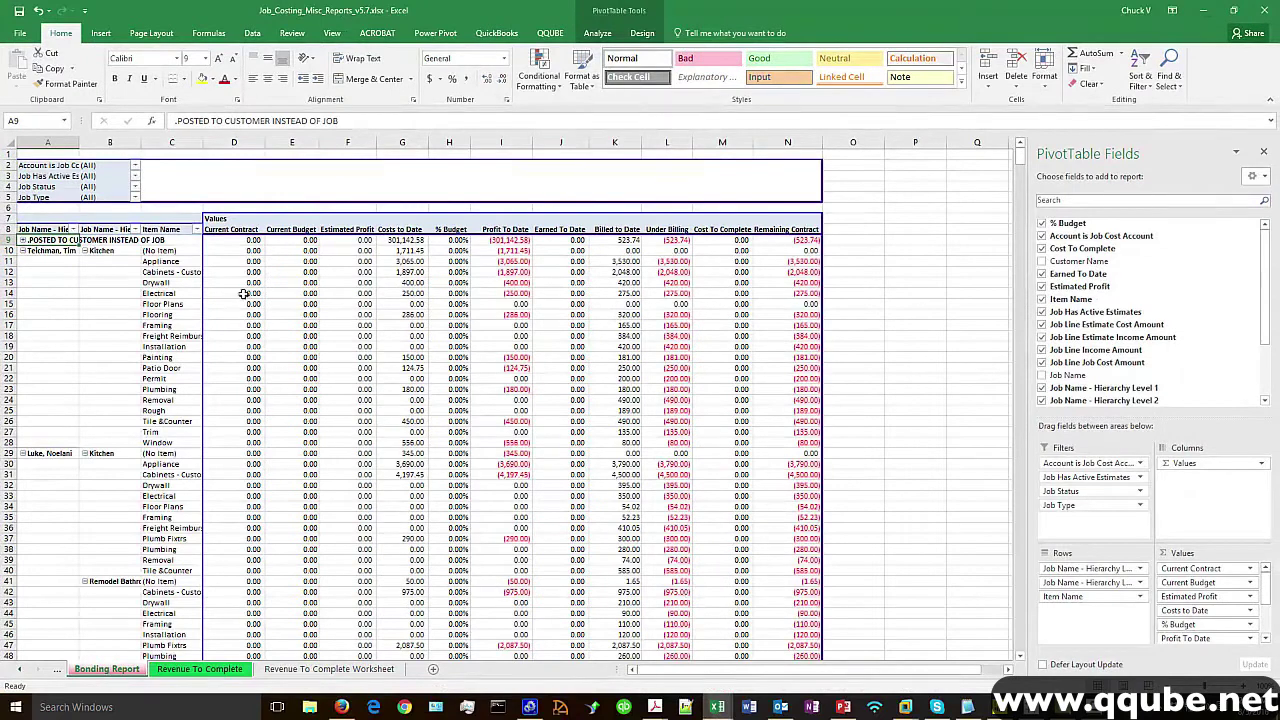
{"action": "mouse_move", "coordinate": [243, 293]}
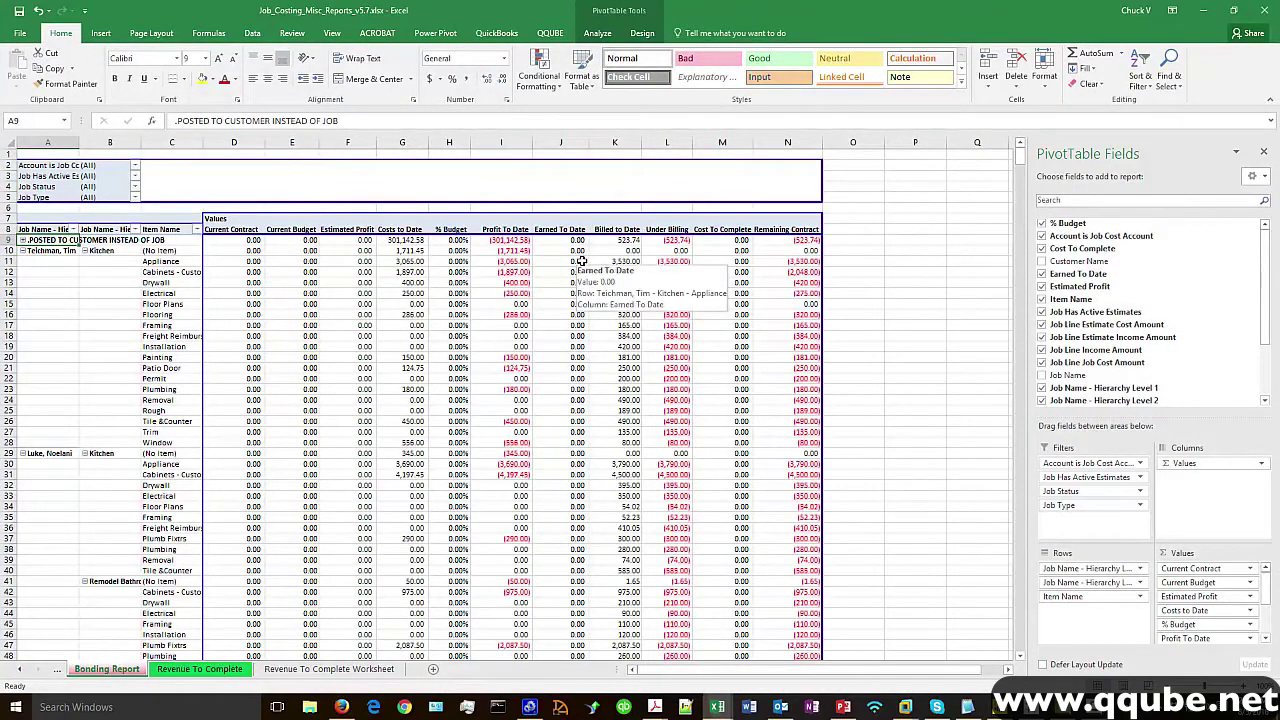
{"action": "mouse_move", "coordinate": [281, 307]}
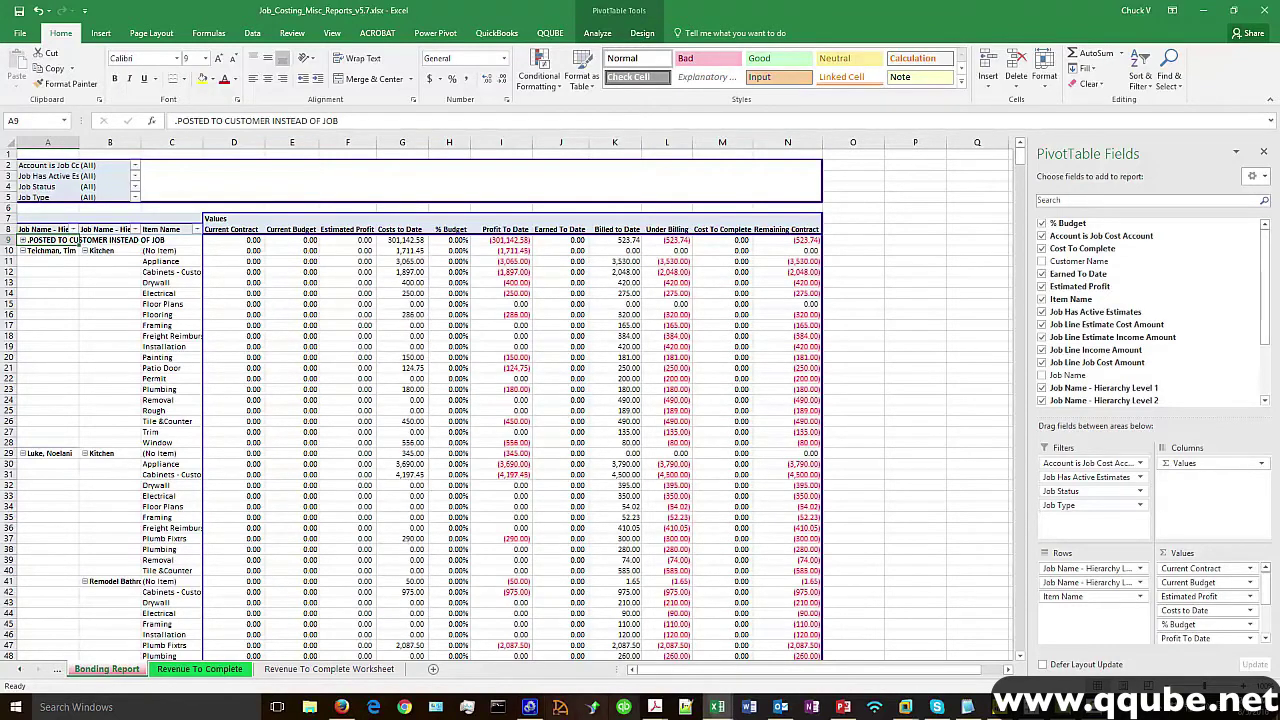
Switch to Adobe Acrobat Pro and view the Crystal Reports President's Report example PDF.
{"action": "left_click", "coordinate": [654, 707]}
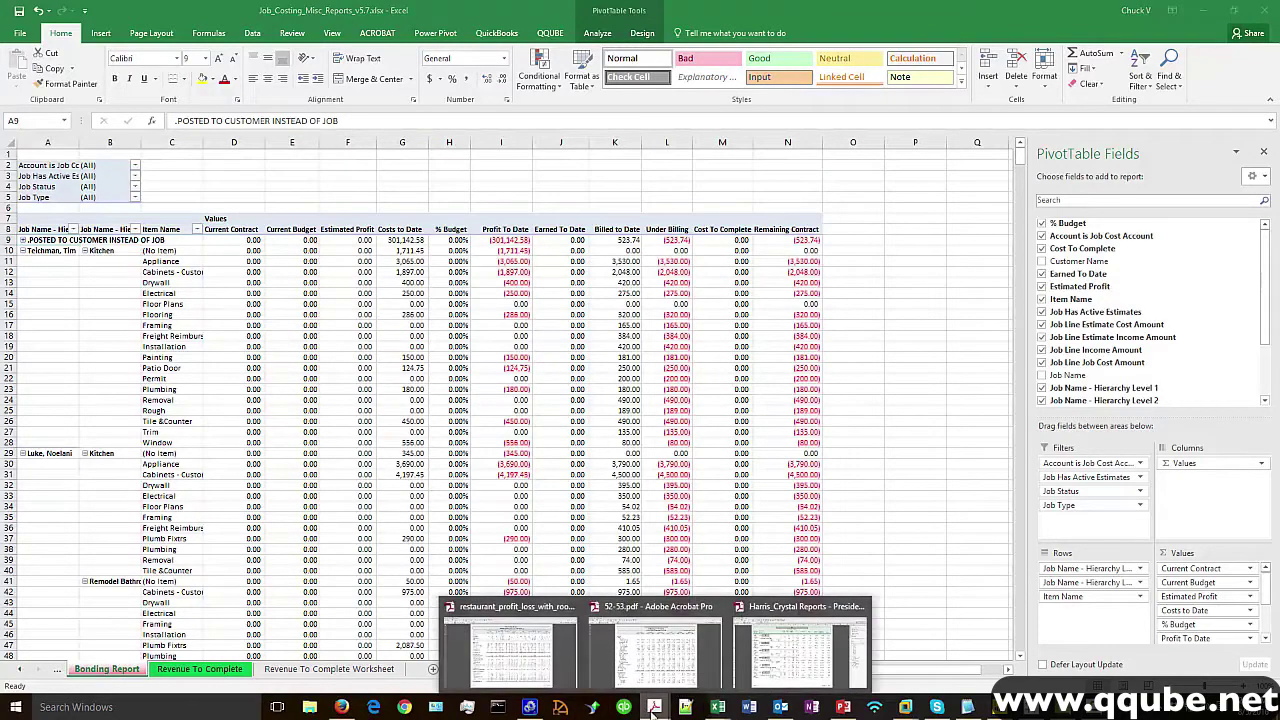
{"action": "left_click", "coordinate": [797, 636]}
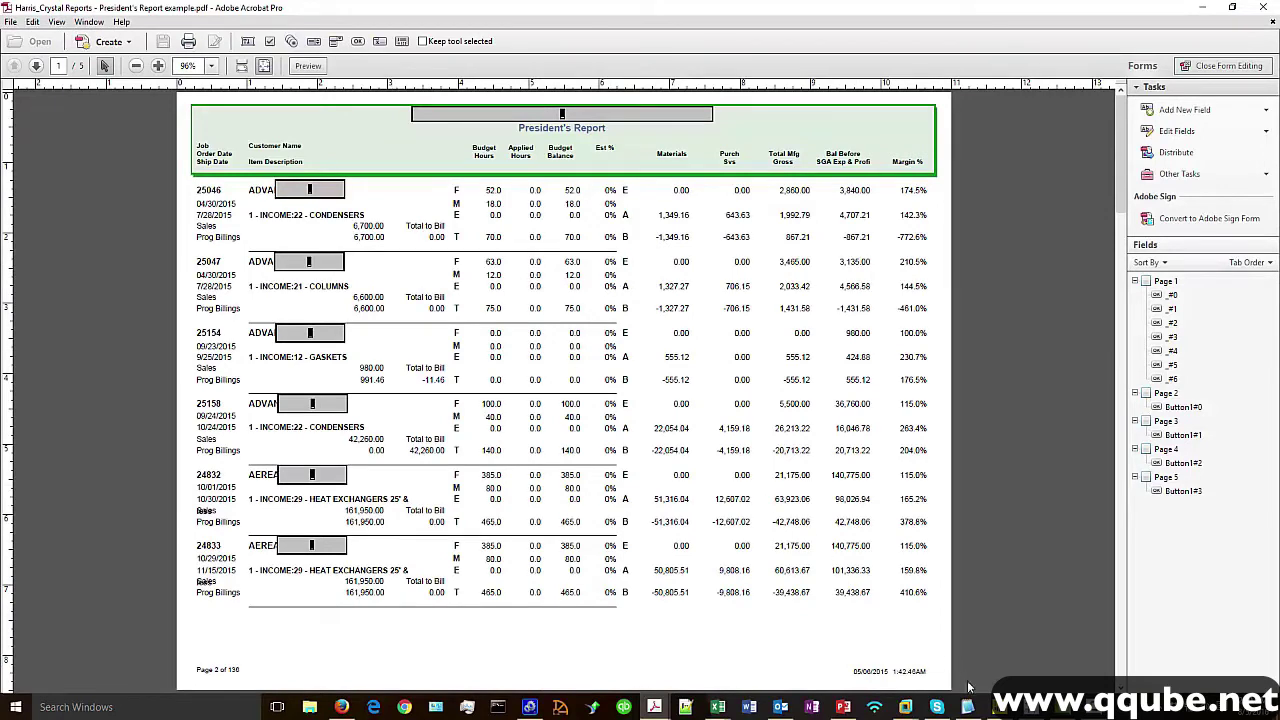
Switch to Power BI Desktop and create a column chart of Time Tracking Duration Quantity by Job Name on the blank part of Page 1.
{"action": "left_click", "coordinate": [999, 708]}
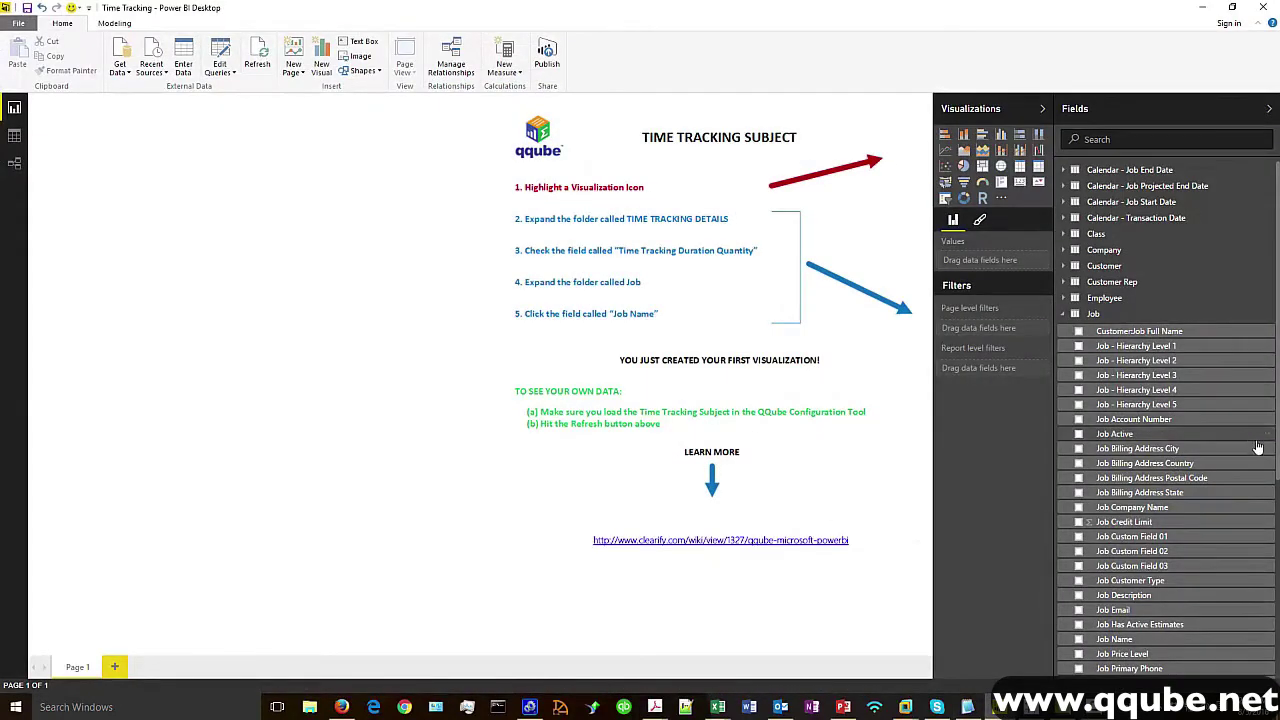
{"action": "scroll", "coordinate": [1258, 448], "scroll_direction": "down", "scroll_amount": 5}
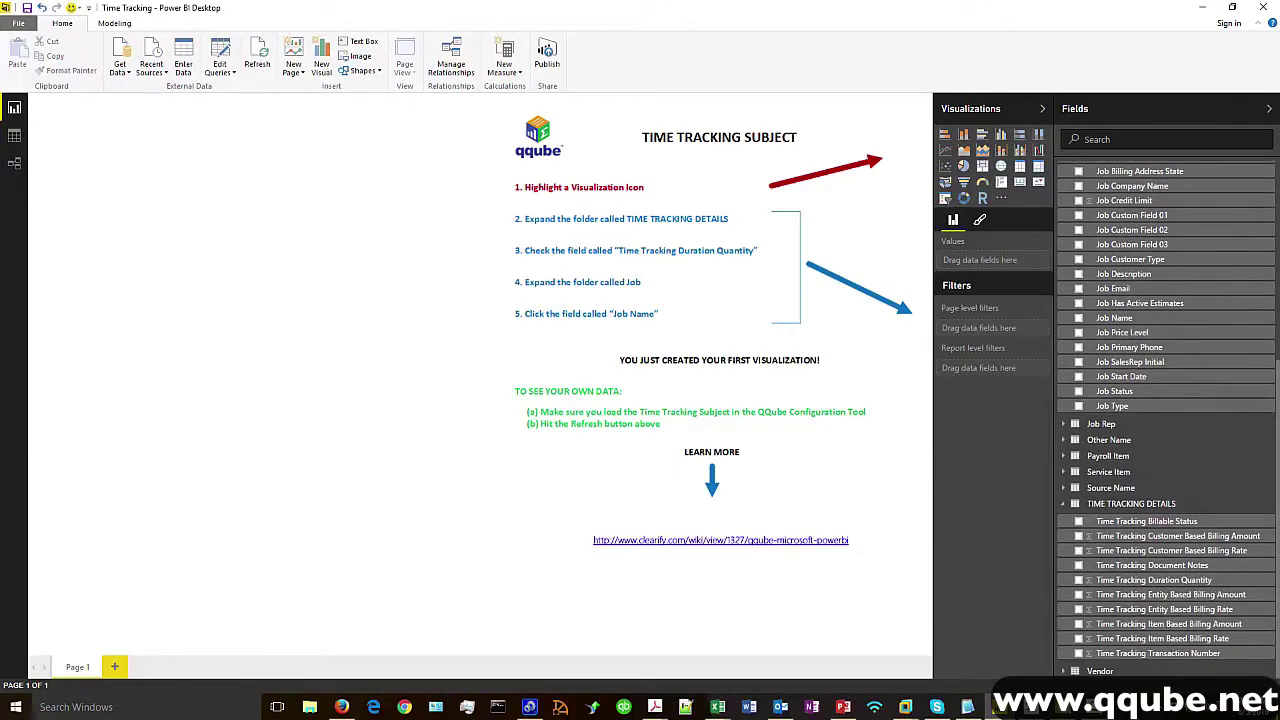
{"action": "left_click_drag", "start_coordinate": [1180, 585], "coordinate": [264, 290]}
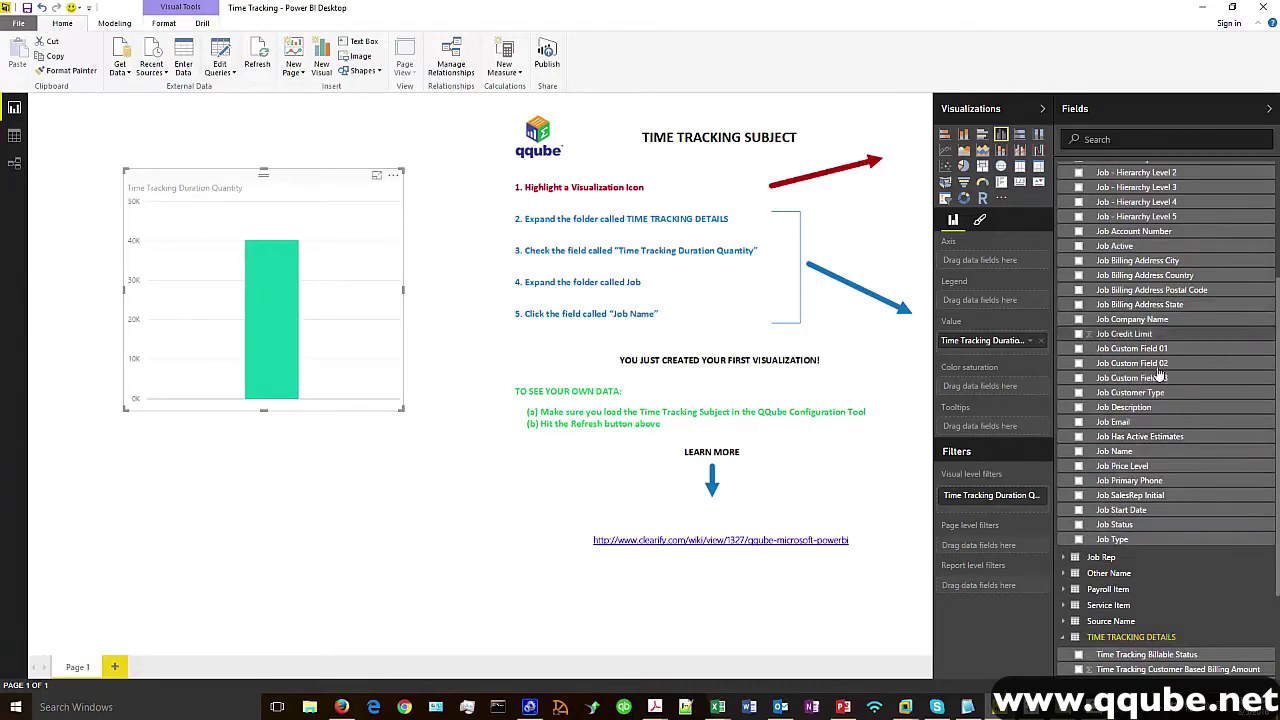
{"action": "left_click_drag", "start_coordinate": [1112, 452], "coordinate": [210, 287]}
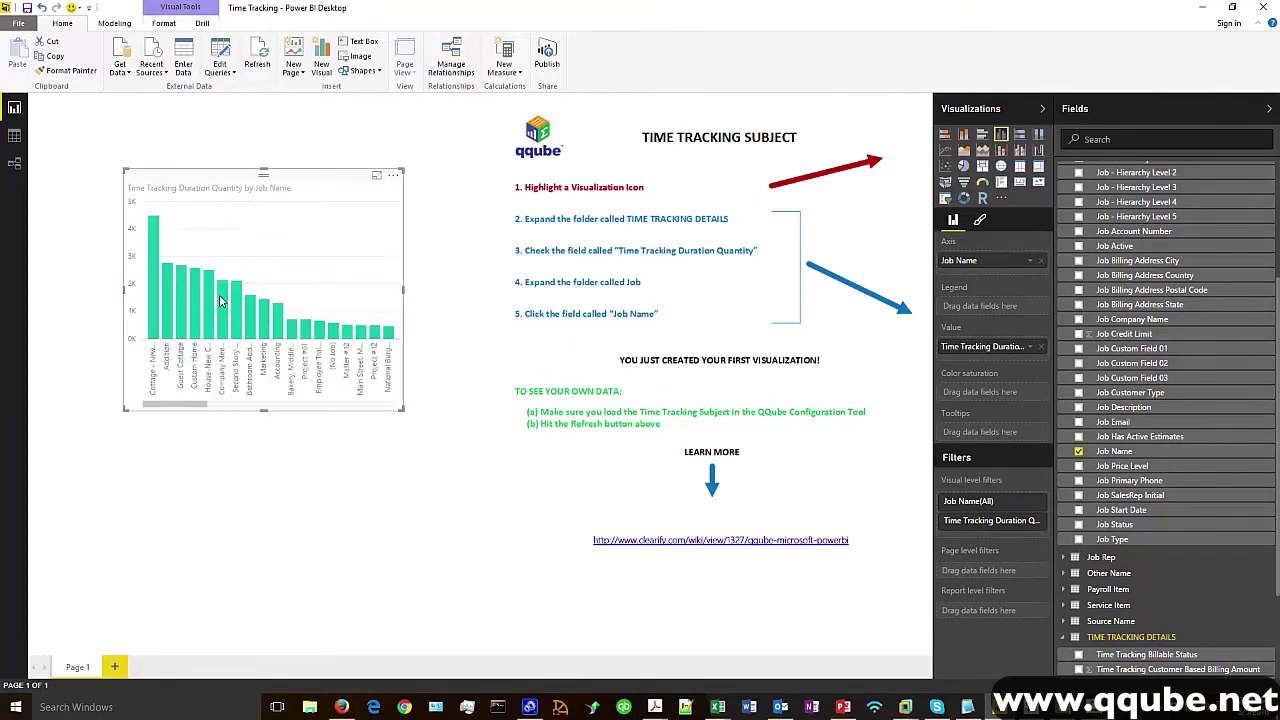
Change the time tracking chart to a clustered bar chart and widen it slightly.
{"action": "left_click", "coordinate": [981, 138]}
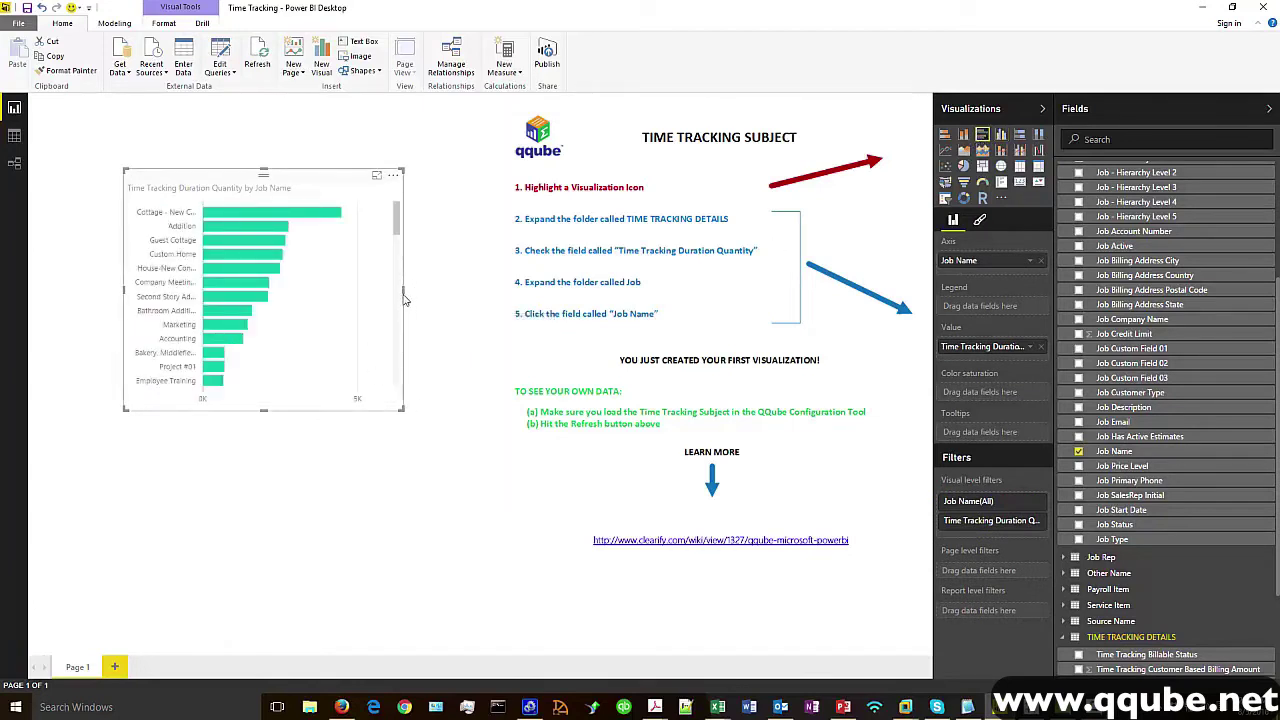
{"action": "left_click_drag", "start_coordinate": [403, 291], "coordinate": [424, 291]}
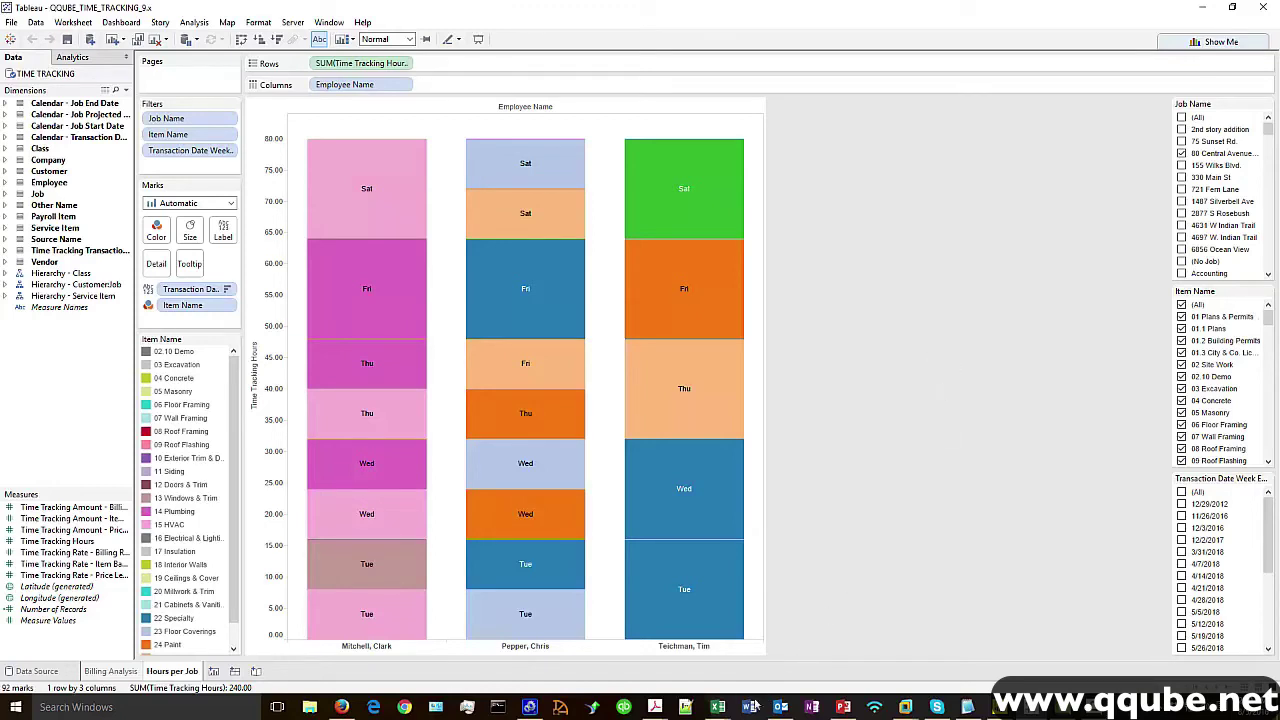
Switch to the WSI workbook in Excel and examine the Inventory sheet's sales quantity columns, reorder point status and Vendor Name slicer.
{"action": "left_click", "coordinate": [719, 707]}
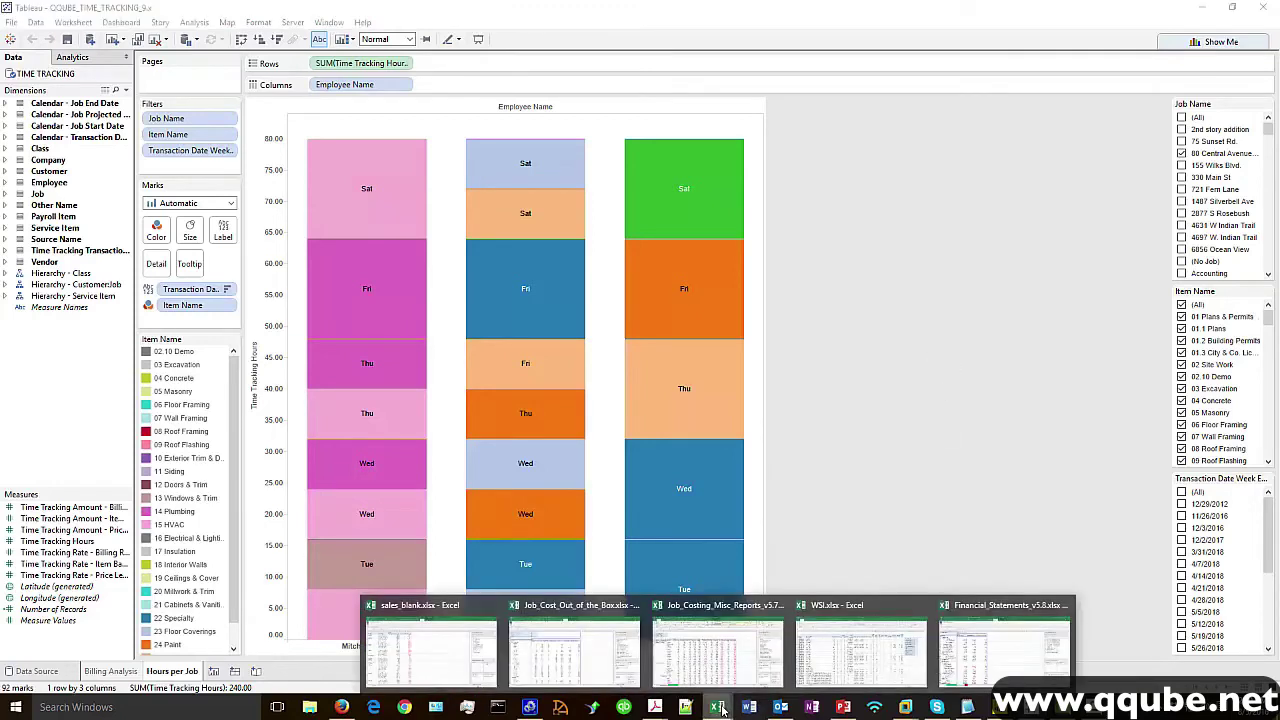
{"action": "left_click", "coordinate": [866, 625]}
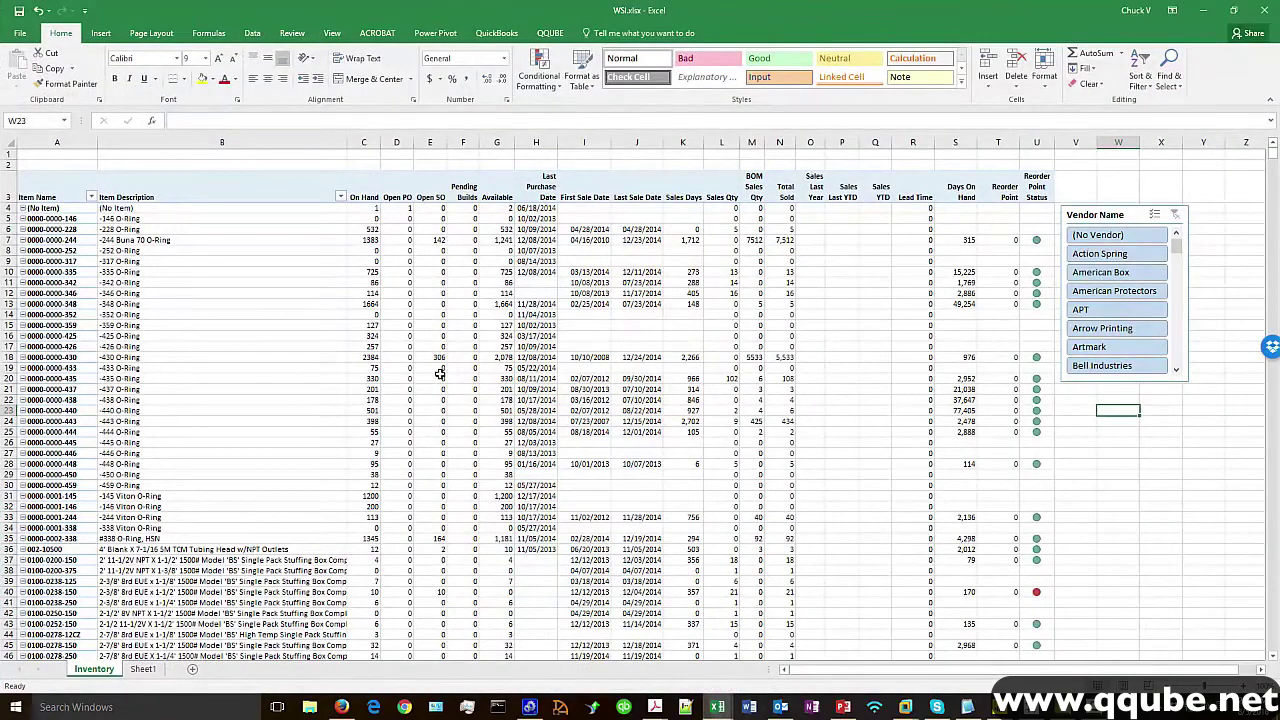
{"action": "mouse_move", "coordinate": [437, 369]}
{"action": "mouse_move", "coordinate": [767, 310]}
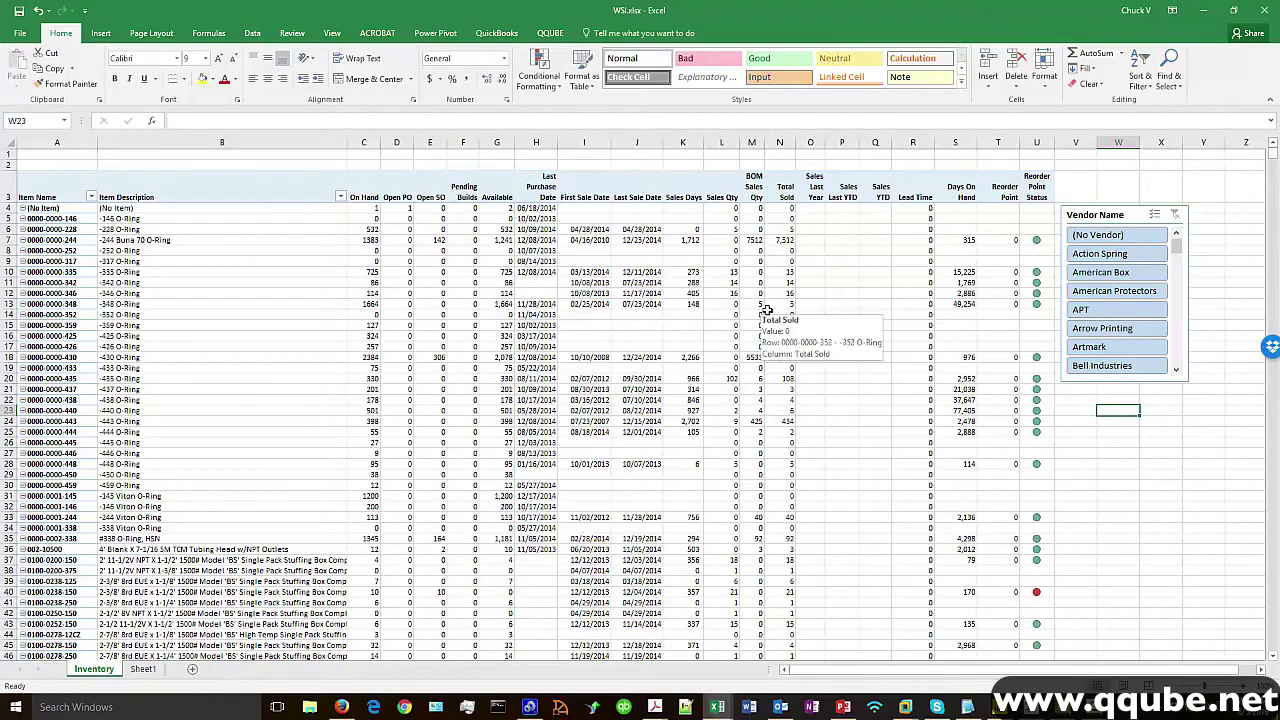
{"action": "mouse_move", "coordinate": [714, 305]}
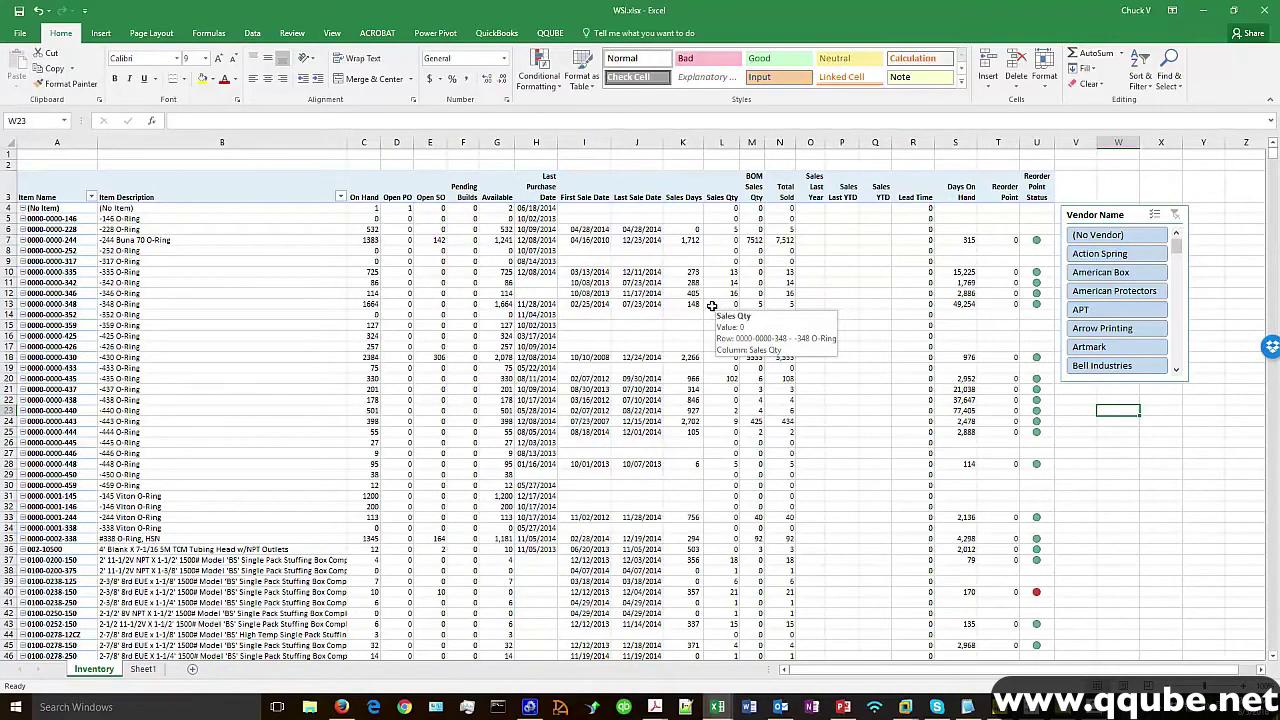
{"action": "mouse_move", "coordinate": [1036, 240]}
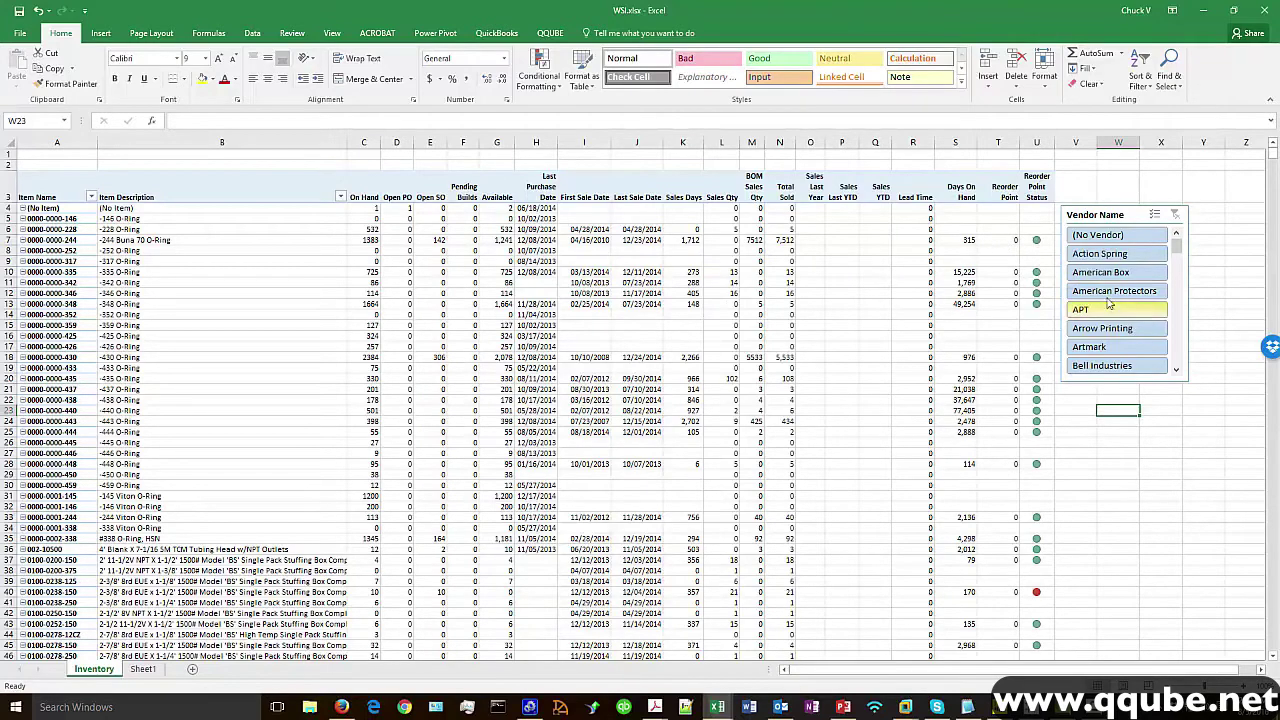
Filter the Inventory report by vendor for American Protectors, American Box and finally Arrow Printing.
{"action": "left_click", "coordinate": [1113, 292]}
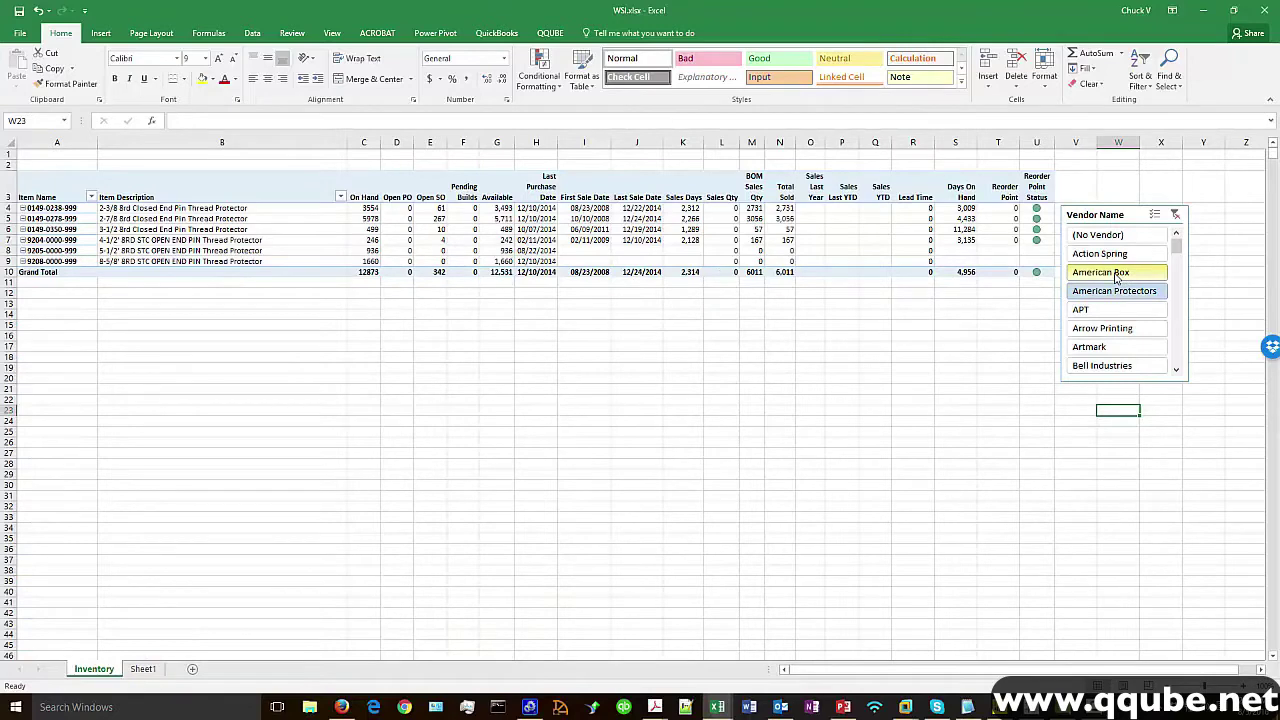
{"action": "left_click", "coordinate": [1116, 275]}
{"action": "left_click", "coordinate": [1108, 332]}
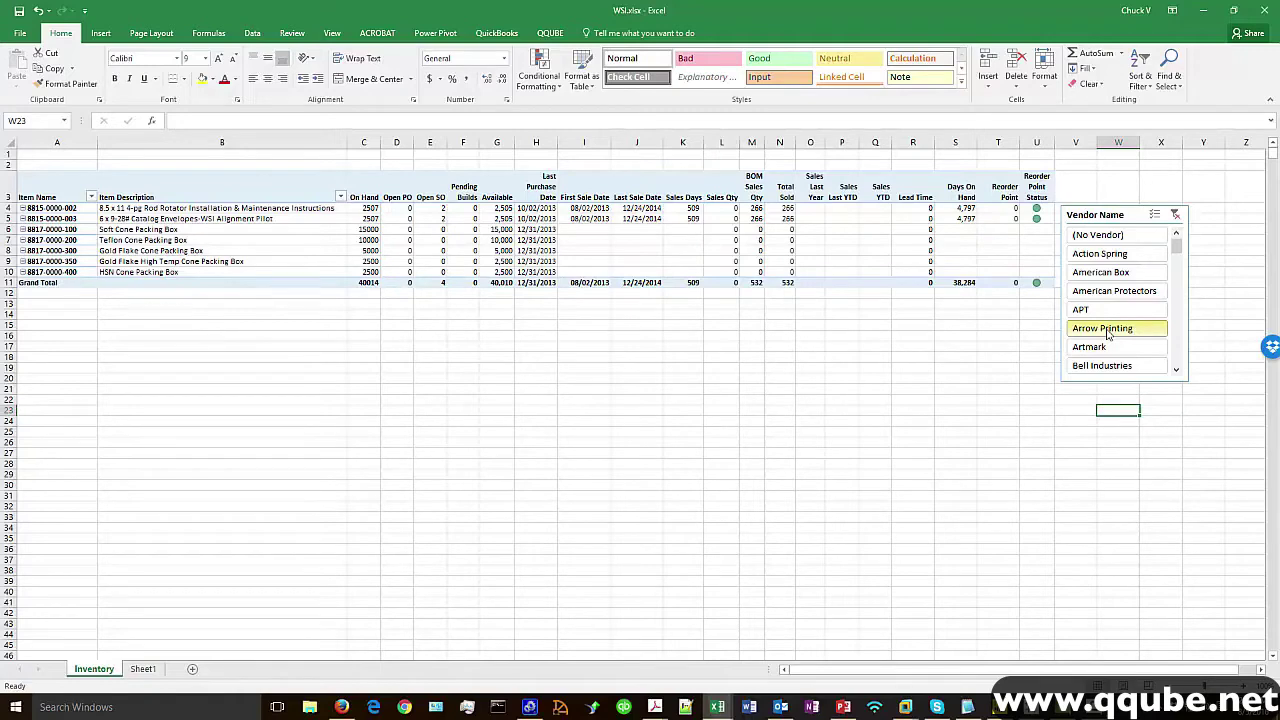
Switch to the Financial_Statements_v5.8 workbook and examine the Balance Sheet, the P&L sheet and its available QQube fields.
{"action": "mouse_move", "coordinate": [719, 711]}
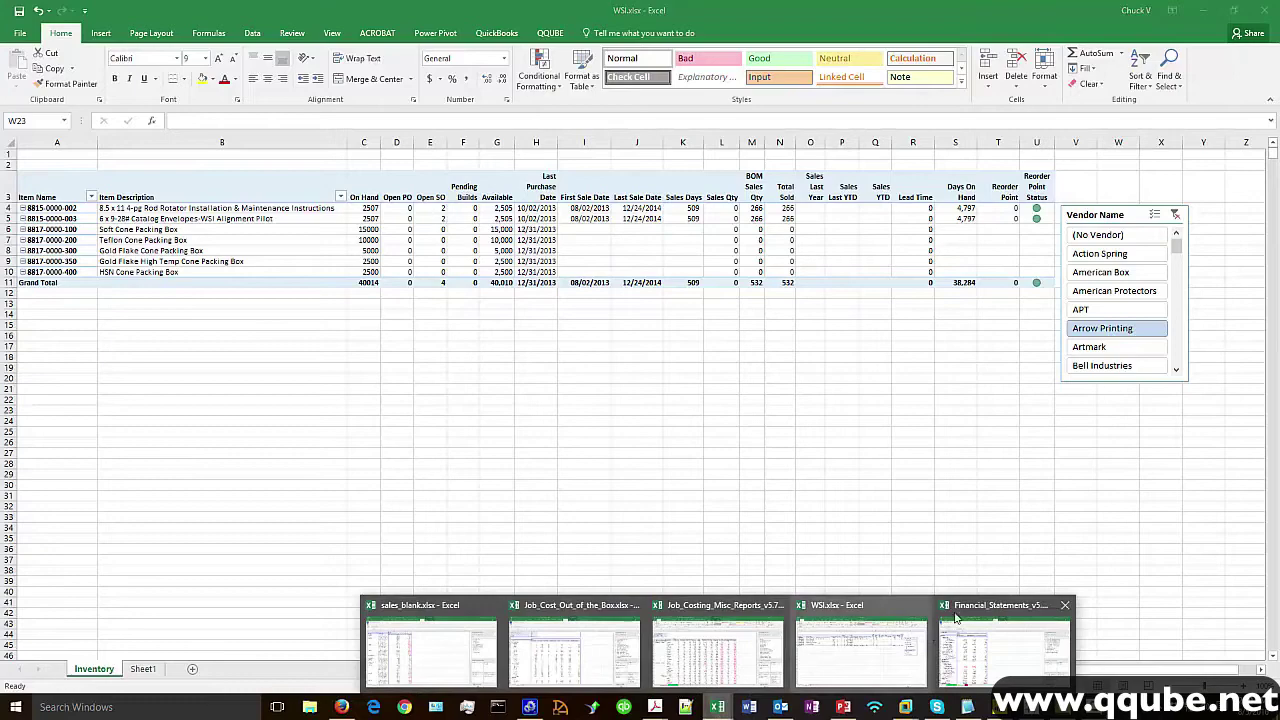
{"action": "left_click", "coordinate": [1004, 650]}
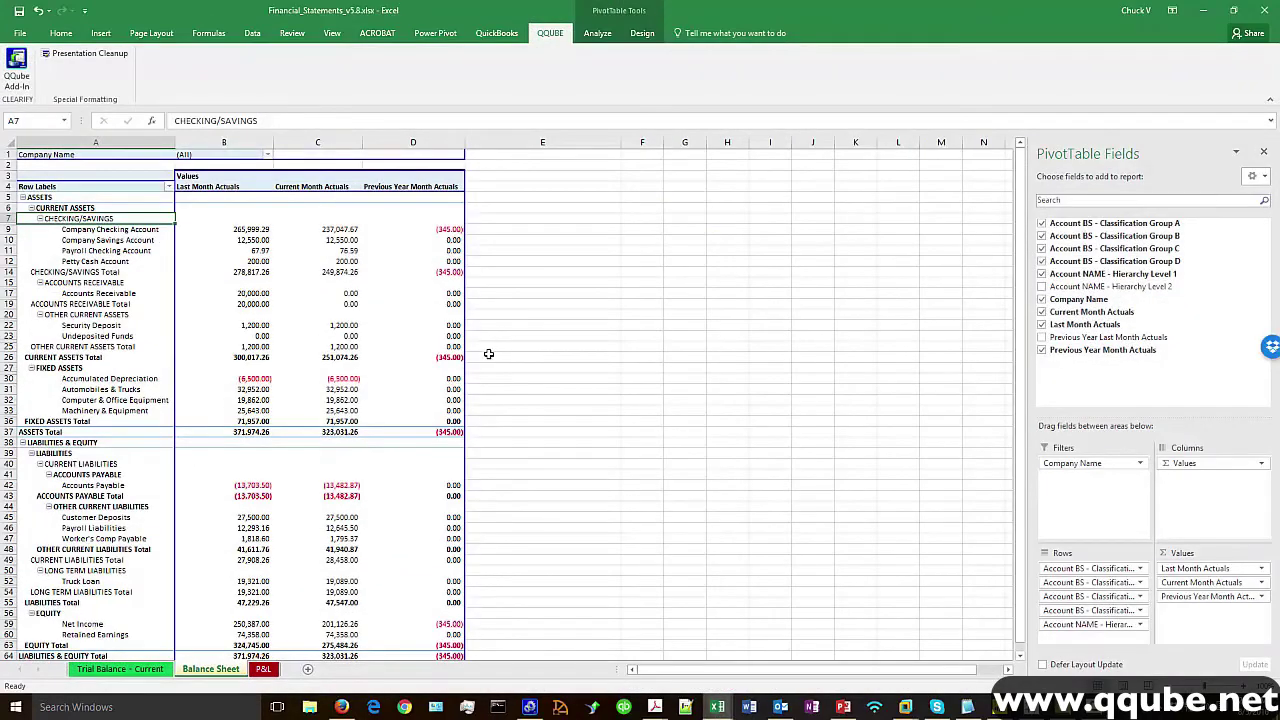
{"action": "left_click", "coordinate": [264, 669]}
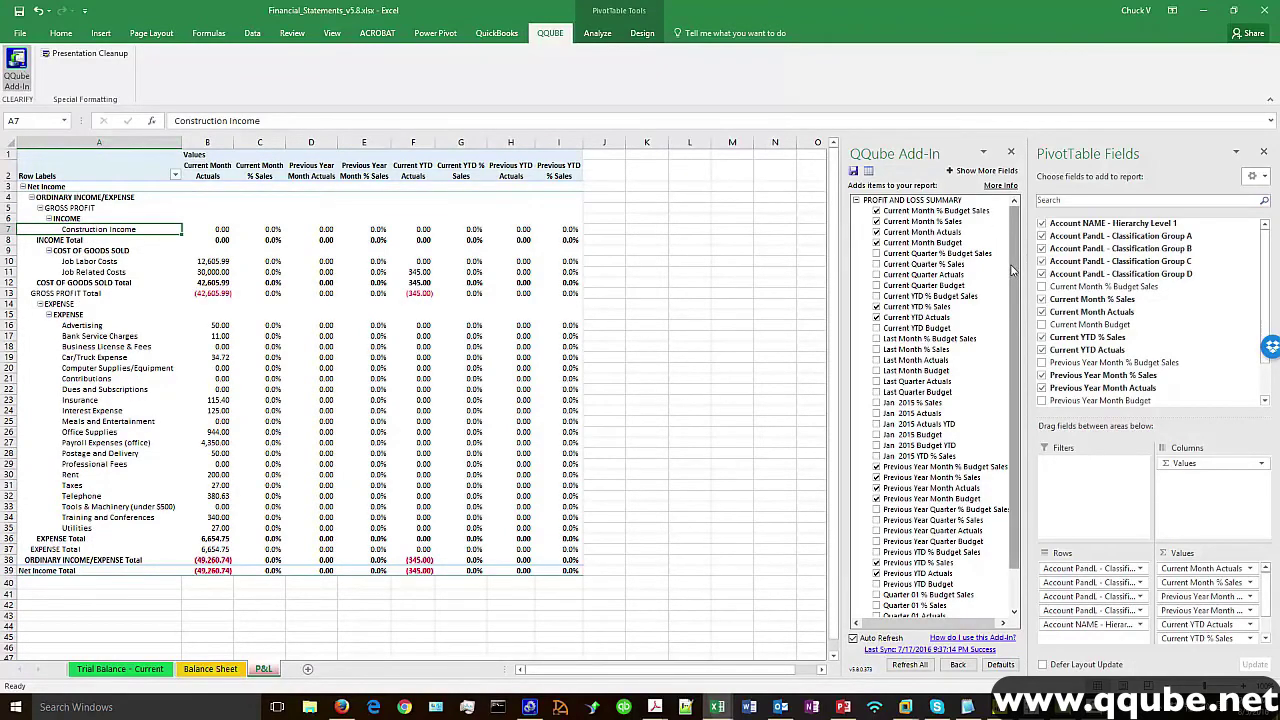
{"action": "mouse_move", "coordinate": [1014, 274]}
{"action": "left_mouse_down"}
{"action": "mouse_move", "coordinate": [1024, 320]}
{"action": "mouse_move", "coordinate": [1018, 258]}
{"action": "left_mouse_up"}
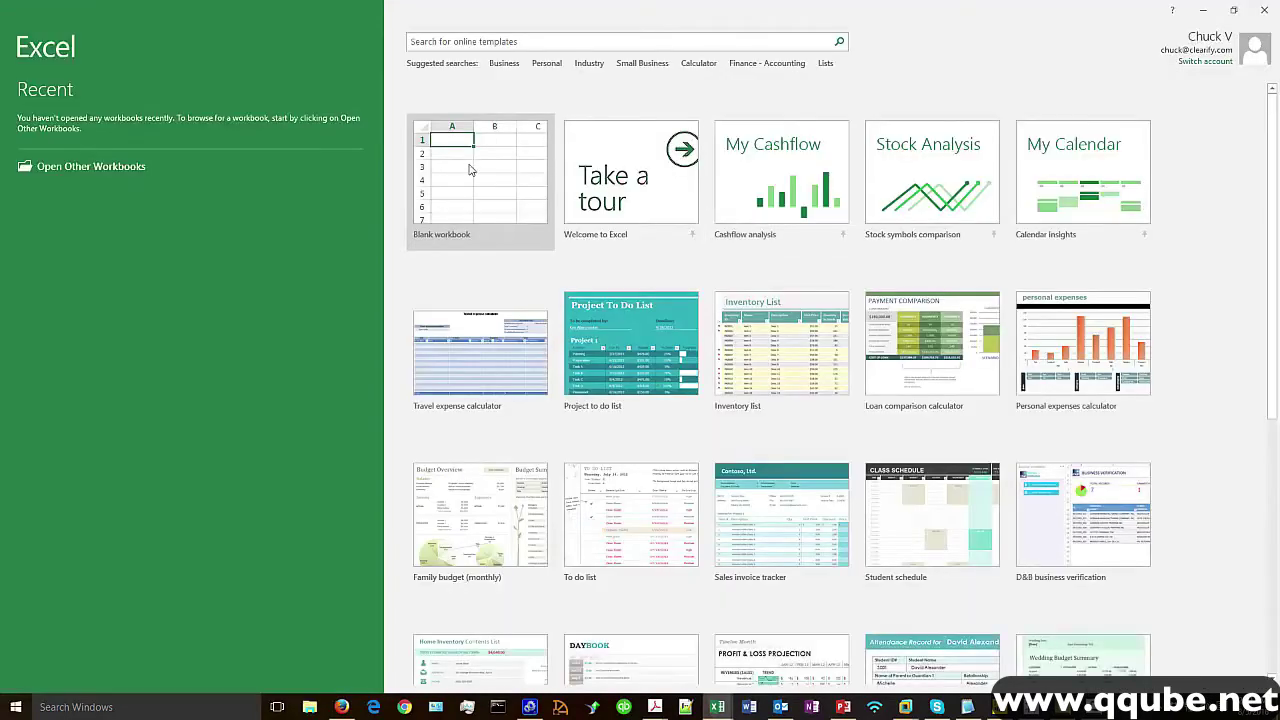
Create a blank workbook and show the QQube Add-In's subject area list.
{"action": "left_click", "coordinate": [473, 170]}
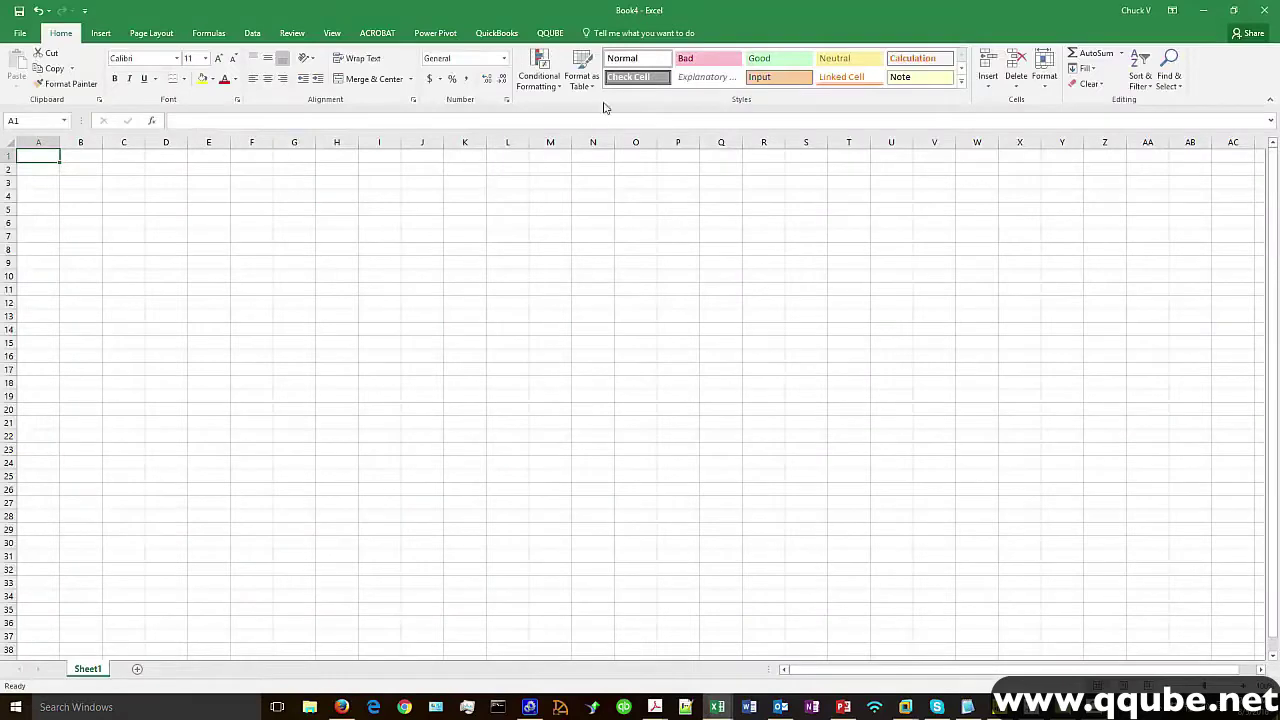
{"action": "left_click", "coordinate": [550, 33]}
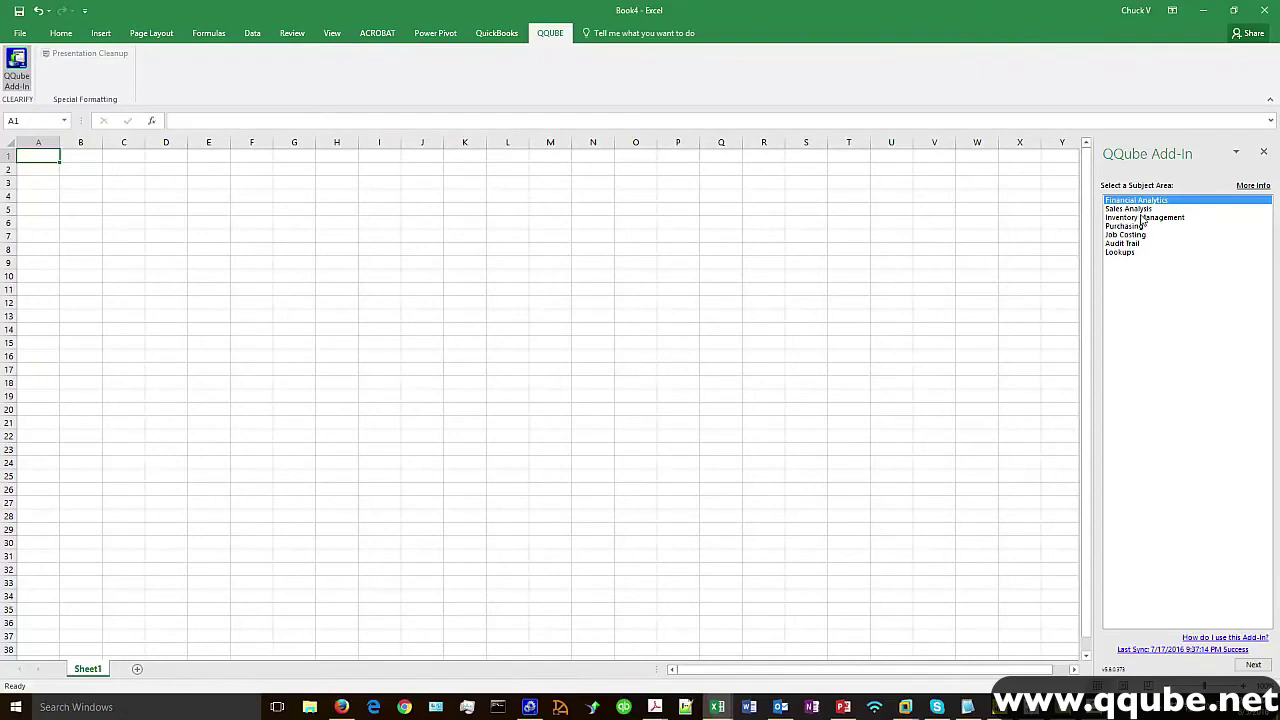
Switch to the QQube Configuration Tool, review its company list, subject areas, Scheduler and Manual Refresh settings, and minimize it.
{"action": "left_click", "coordinate": [530, 708]}
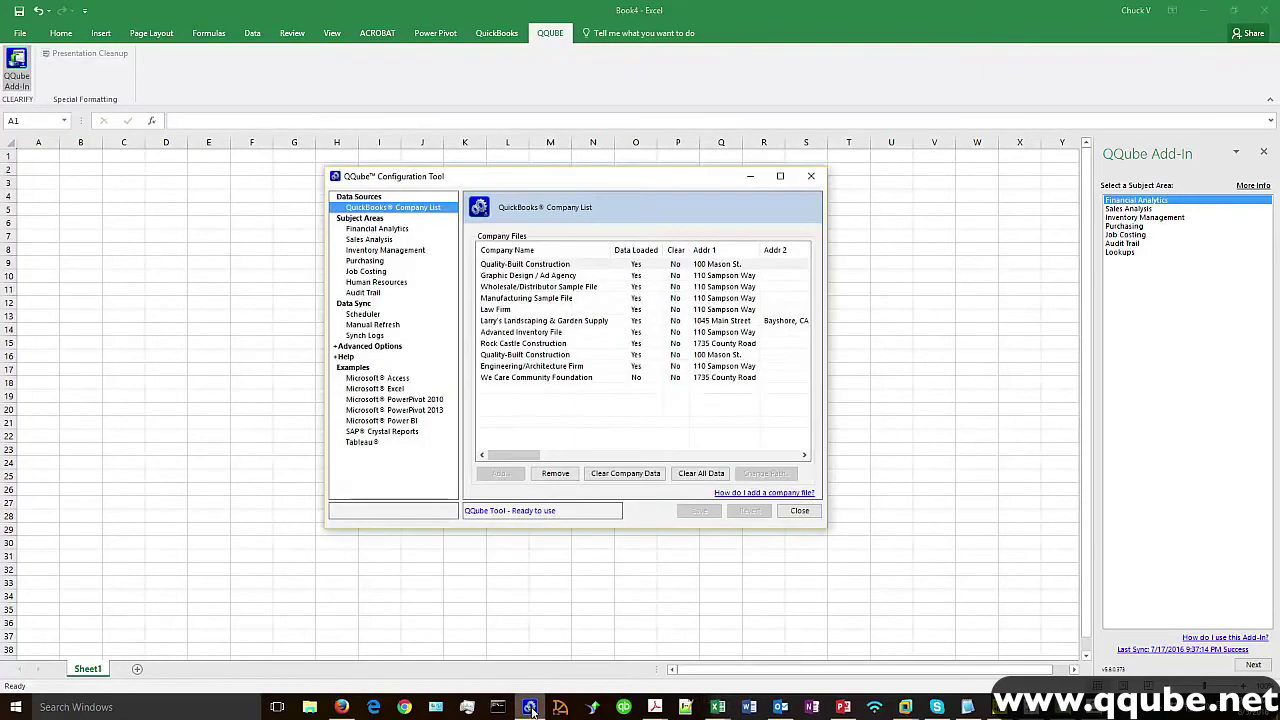
{"action": "left_click_drag", "start_coordinate": [537, 181], "coordinate": [531, 189]}
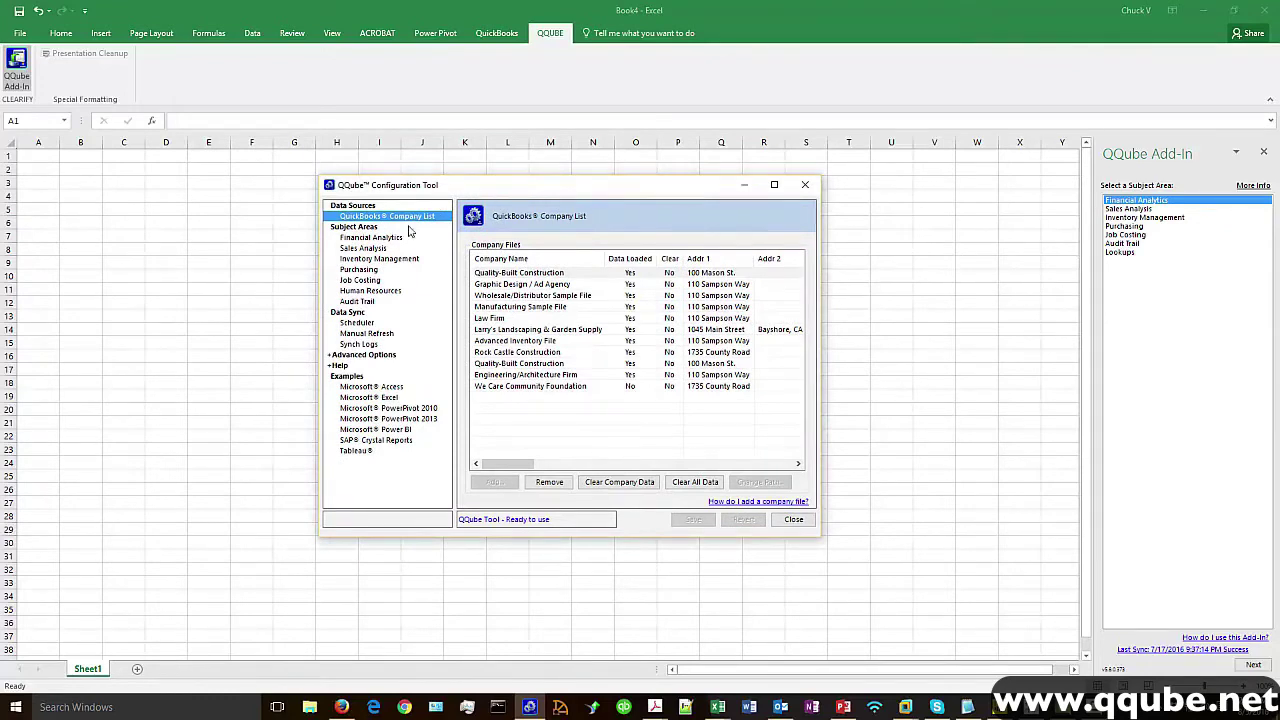
{"action": "left_click", "coordinate": [364, 248]}
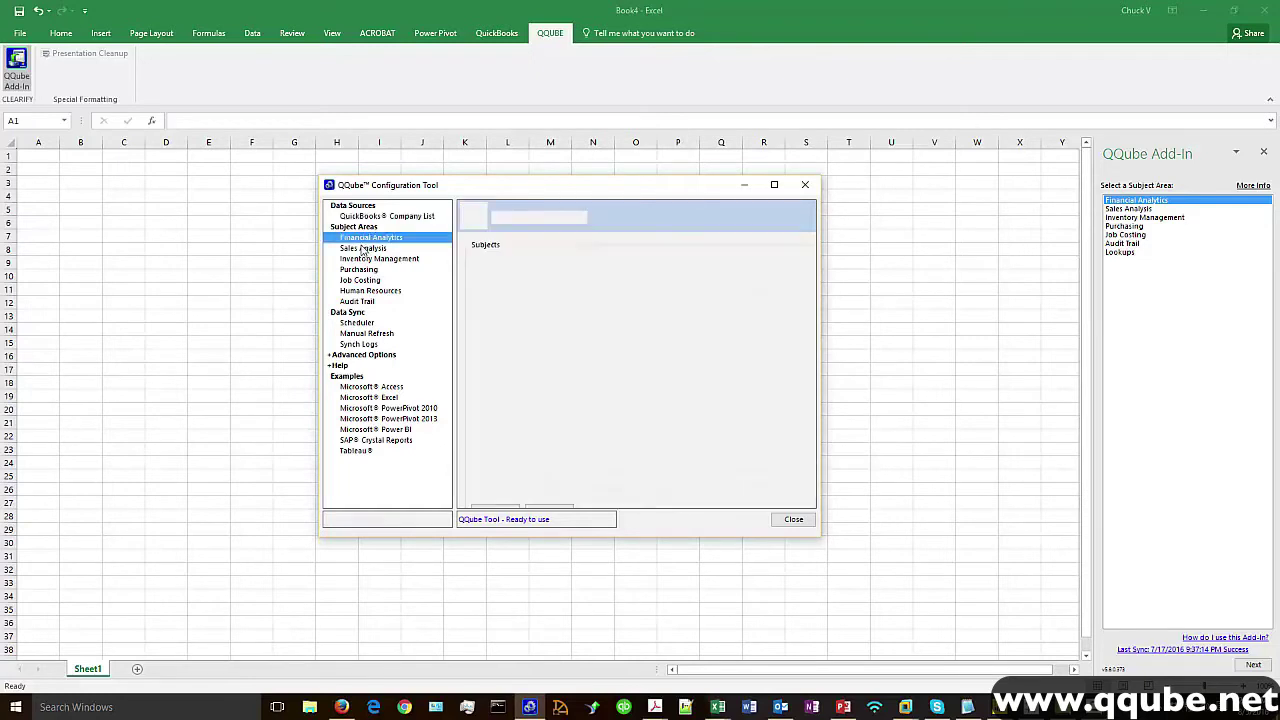
{"action": "left_click", "coordinate": [358, 324]}
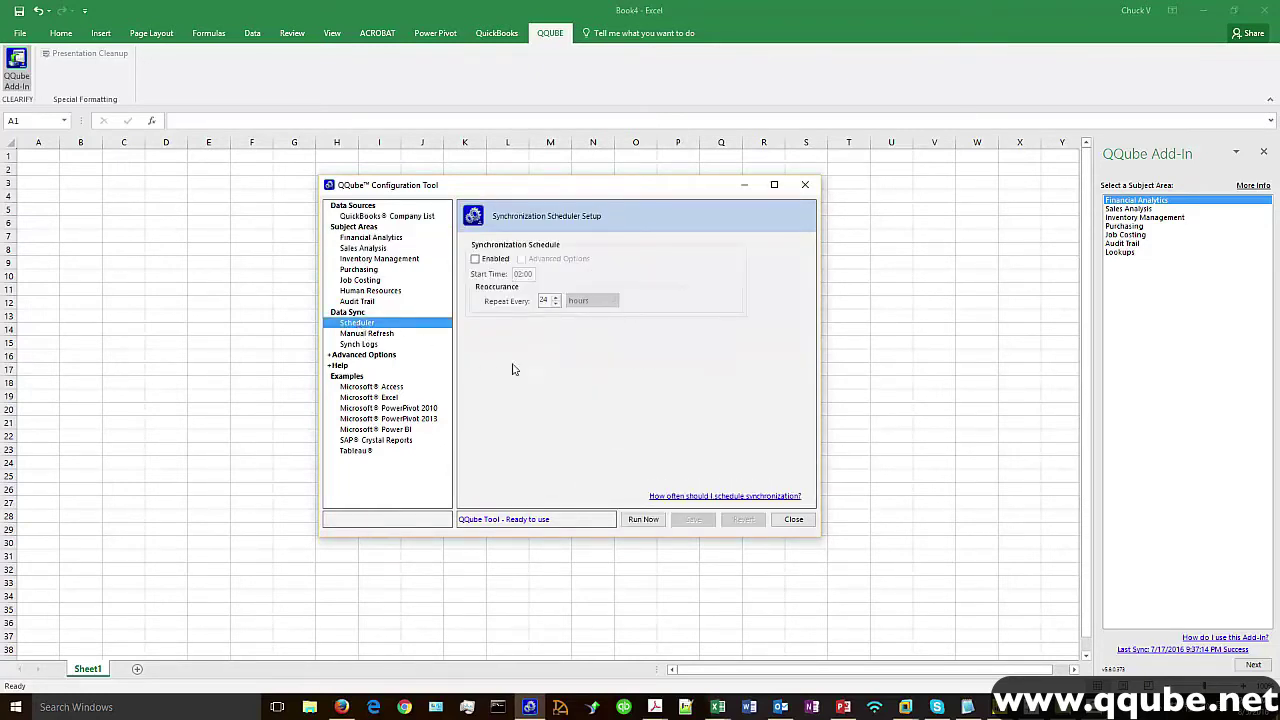
{"action": "left_click", "coordinate": [392, 334]}
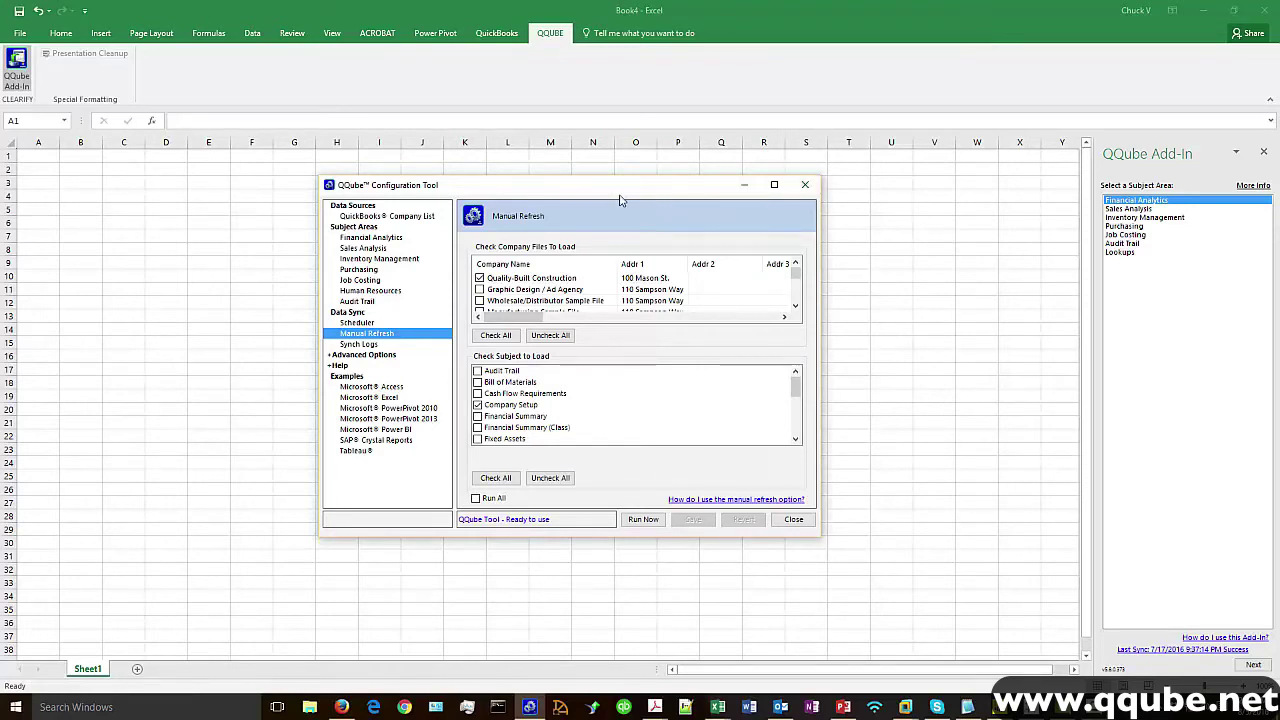
{"action": "left_click", "coordinate": [744, 185]}
Generate a Sales Analytics (Pivot Table) report from the Sales Analysis area's Sales subject, filtered to Advanced Inventory File - 9 only.
{"action": "left_click", "coordinate": [1134, 210]}
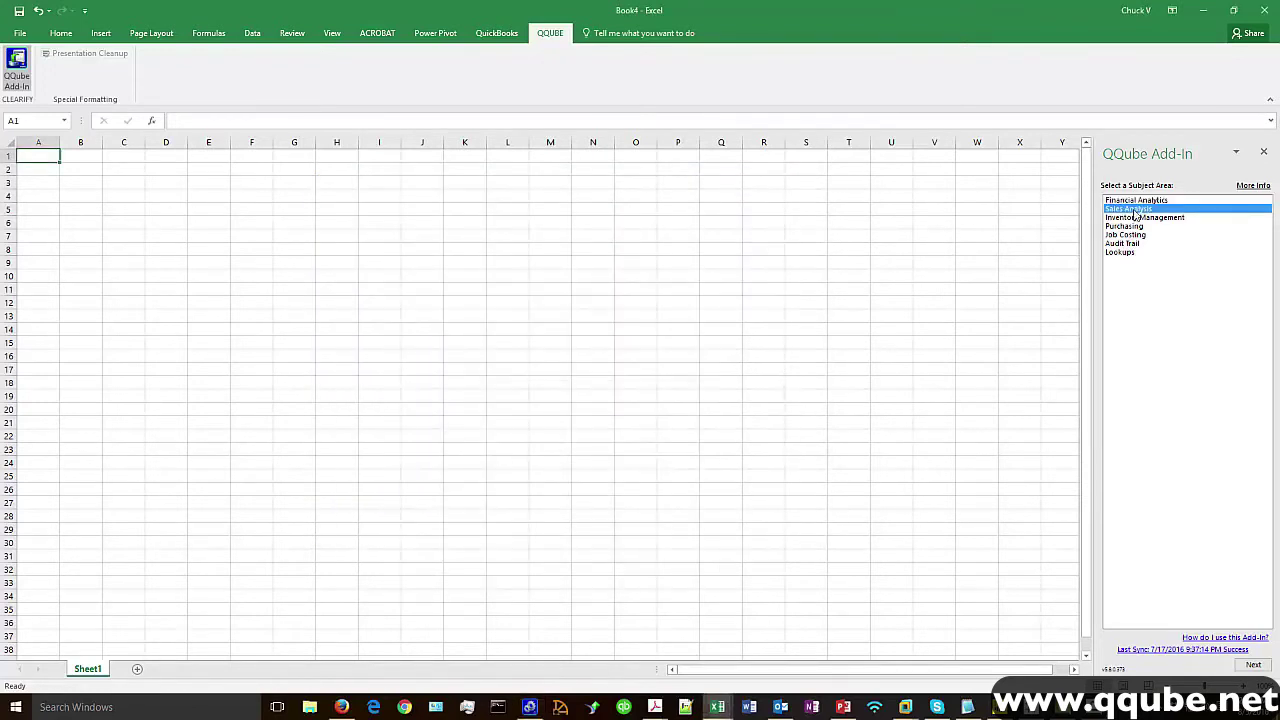
{"action": "left_click", "coordinate": [1253, 664]}
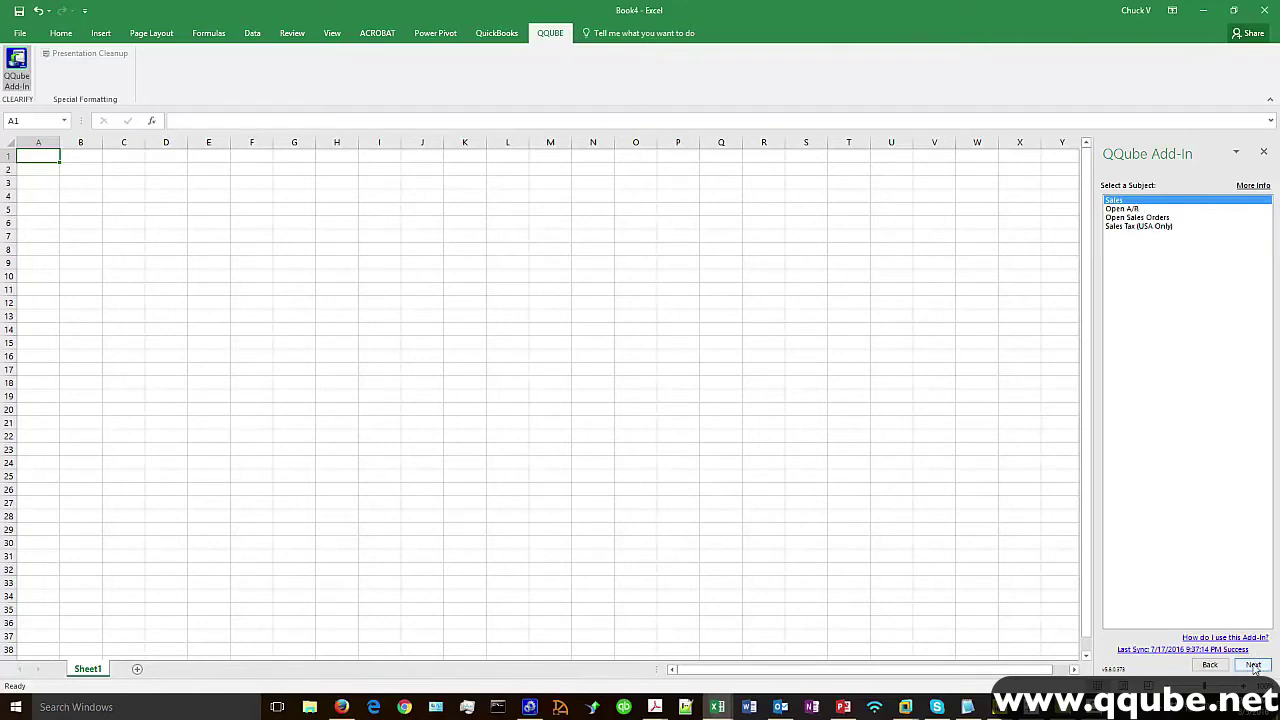
{"action": "left_click", "coordinate": [1253, 665]}
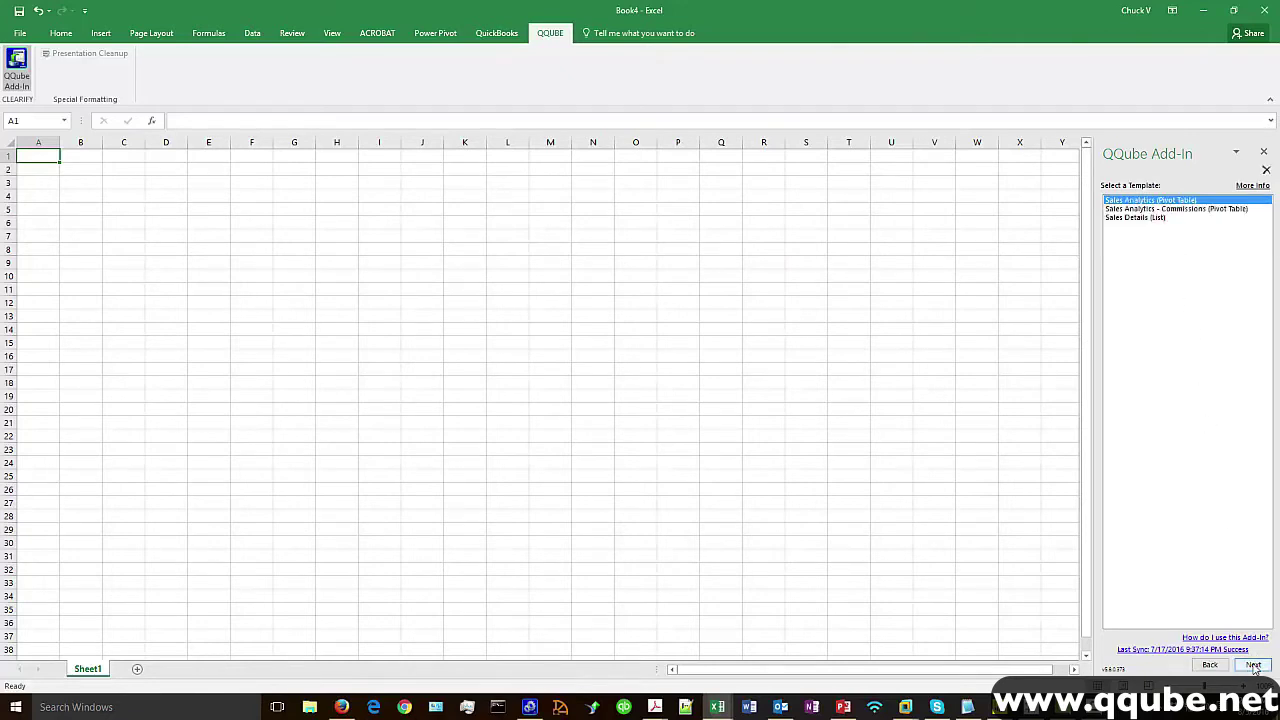
{"action": "left_click", "coordinate": [1253, 665]}
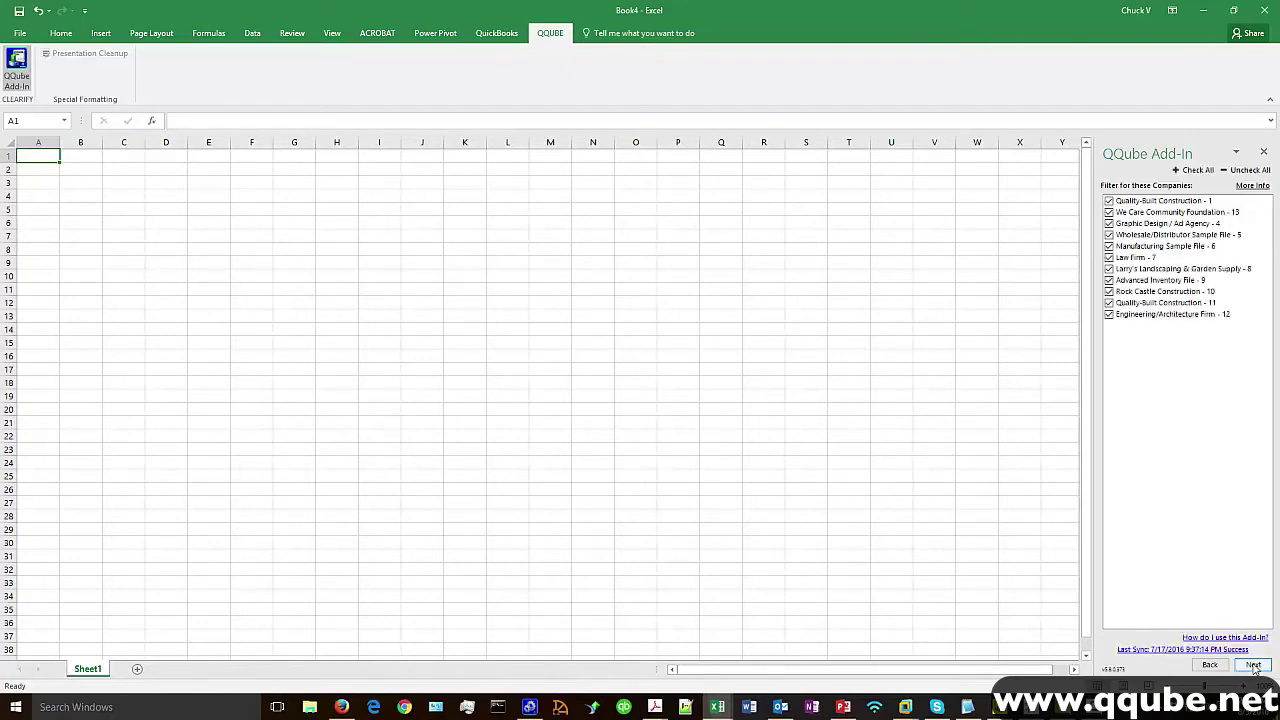
{"action": "left_click", "coordinate": [1245, 170]}
{"action": "left_click", "coordinate": [1108, 282]}
{"action": "left_click", "coordinate": [1253, 665]}
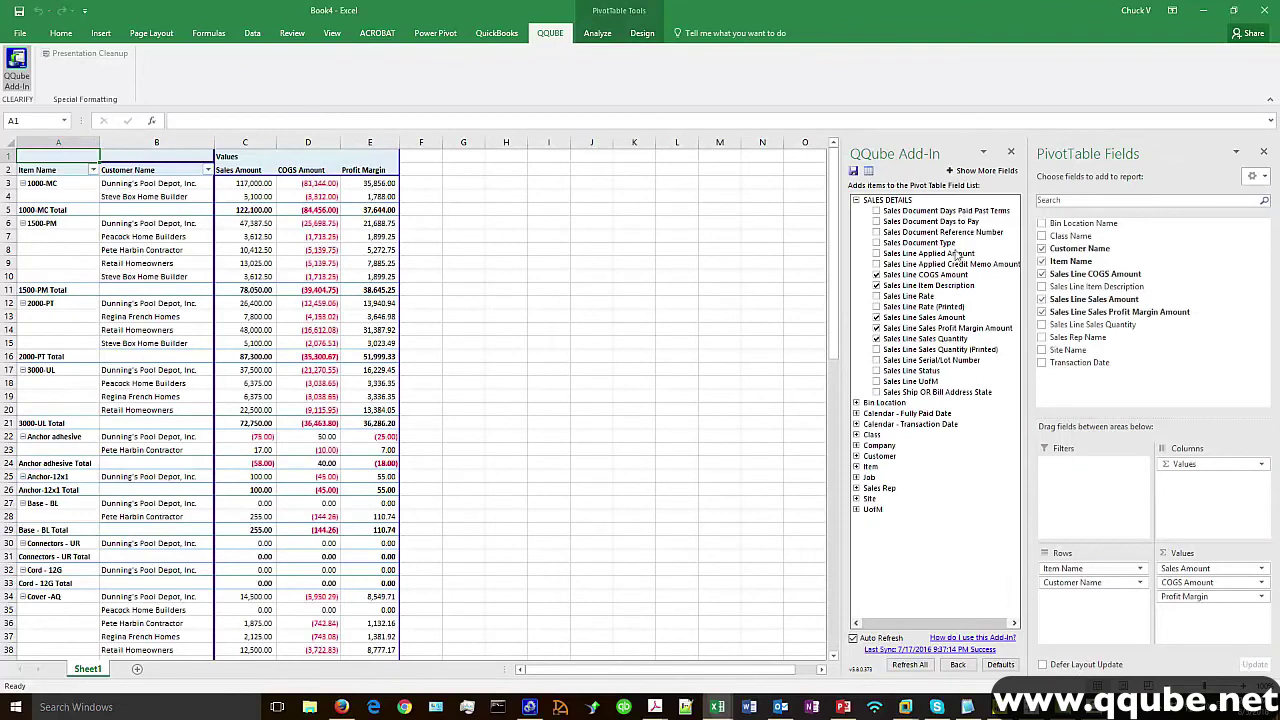
Add Sales Document Type and Sales Document Reference Number to the pivot table's field list and close the QQube Add-In.
{"action": "left_click", "coordinate": [876, 243]}
{"action": "left_click", "coordinate": [877, 232]}
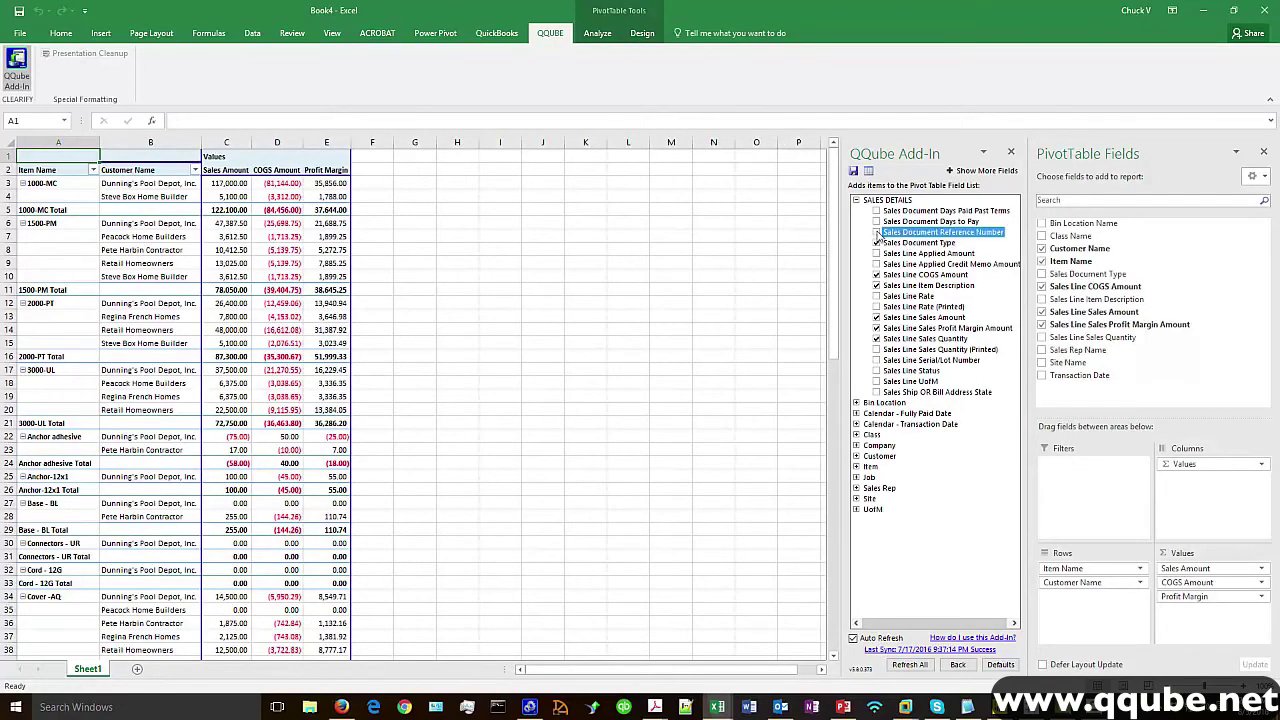
{"action": "left_click", "coordinate": [1011, 153]}
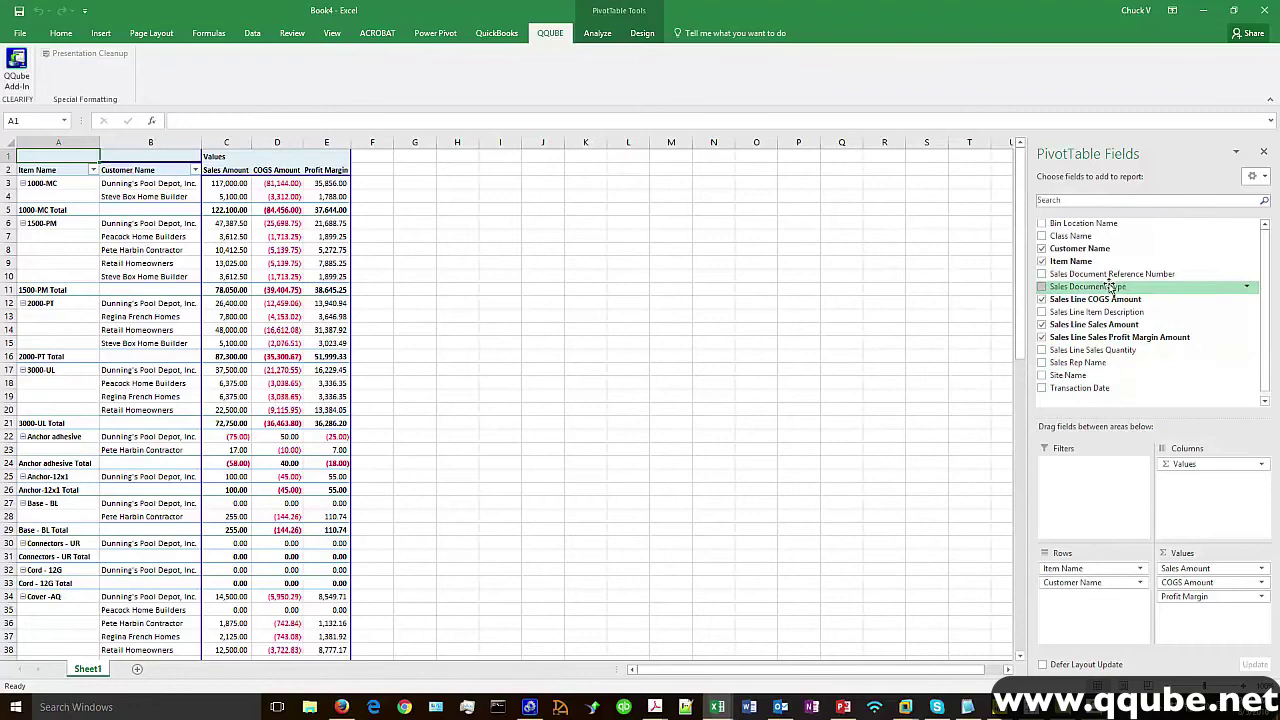
Add Sales Document Type, Sales Document Reference Number and Transaction Date as row fields below Customer Name.
{"action": "left_click_drag", "start_coordinate": [1108, 287], "coordinate": [1120, 600]}
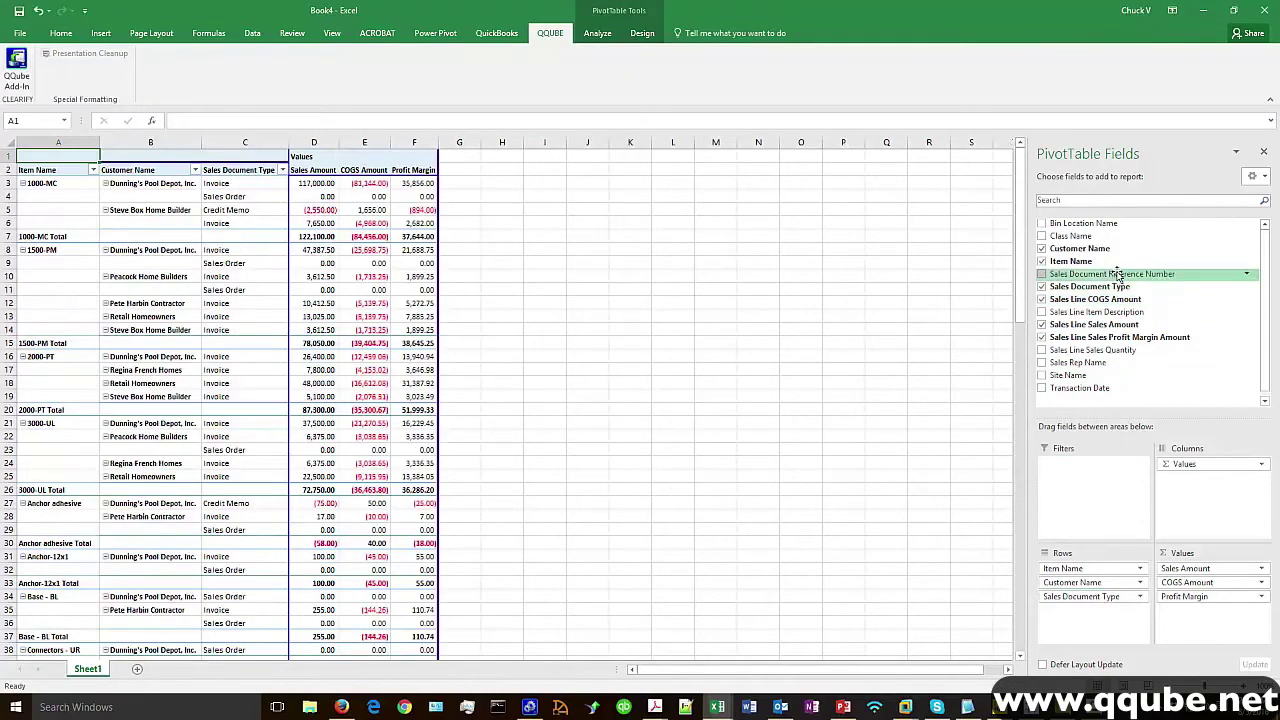
{"action": "left_click_drag", "start_coordinate": [1110, 274], "coordinate": [1100, 608]}
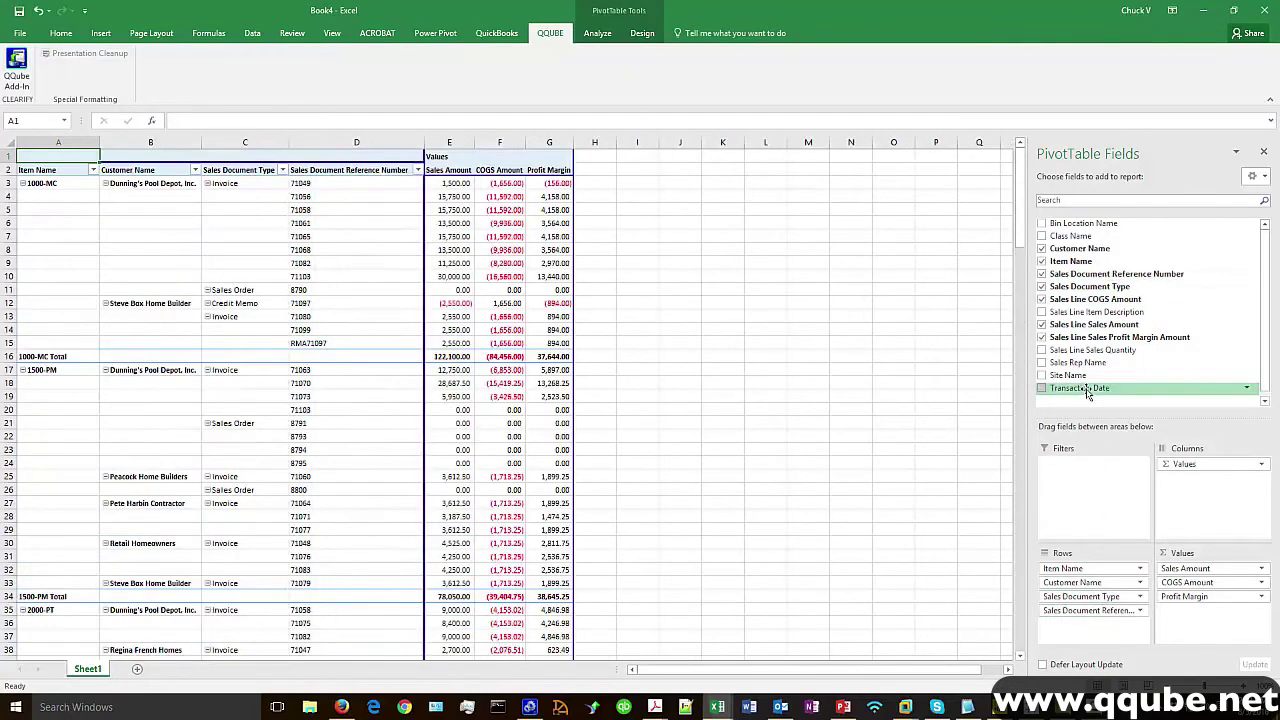
{"action": "left_click_drag", "start_coordinate": [1082, 388], "coordinate": [1095, 628]}
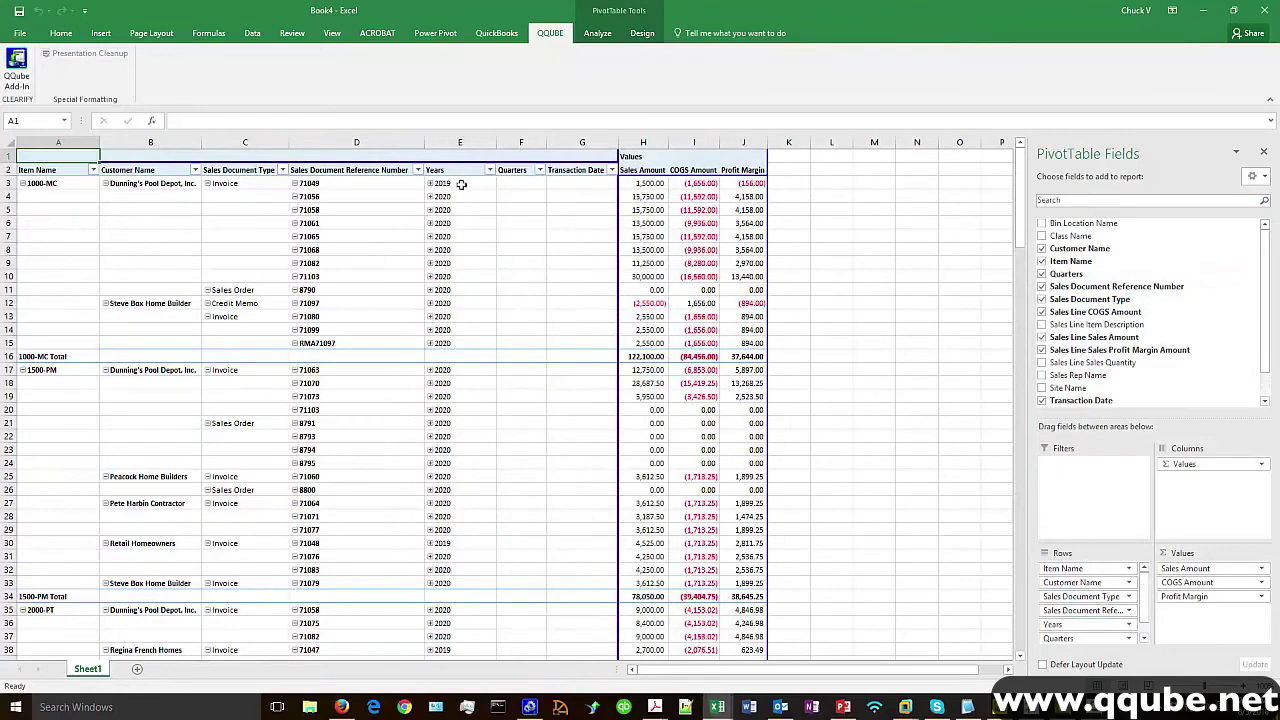
Ungroup the pivot table's transaction dates so each row shows an individual date.
{"action": "left_click", "coordinate": [461, 184]}
{"action": "right_click", "coordinate": [463, 185]}
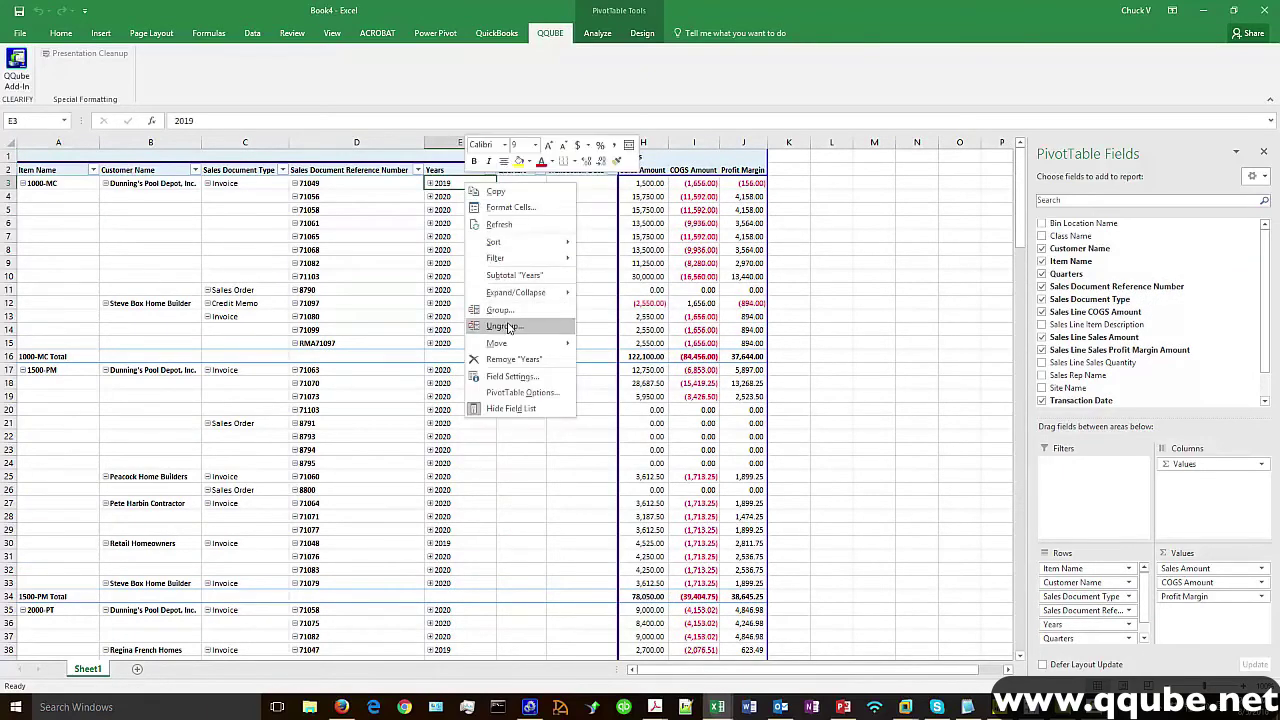
{"action": "left_click", "coordinate": [503, 326]}
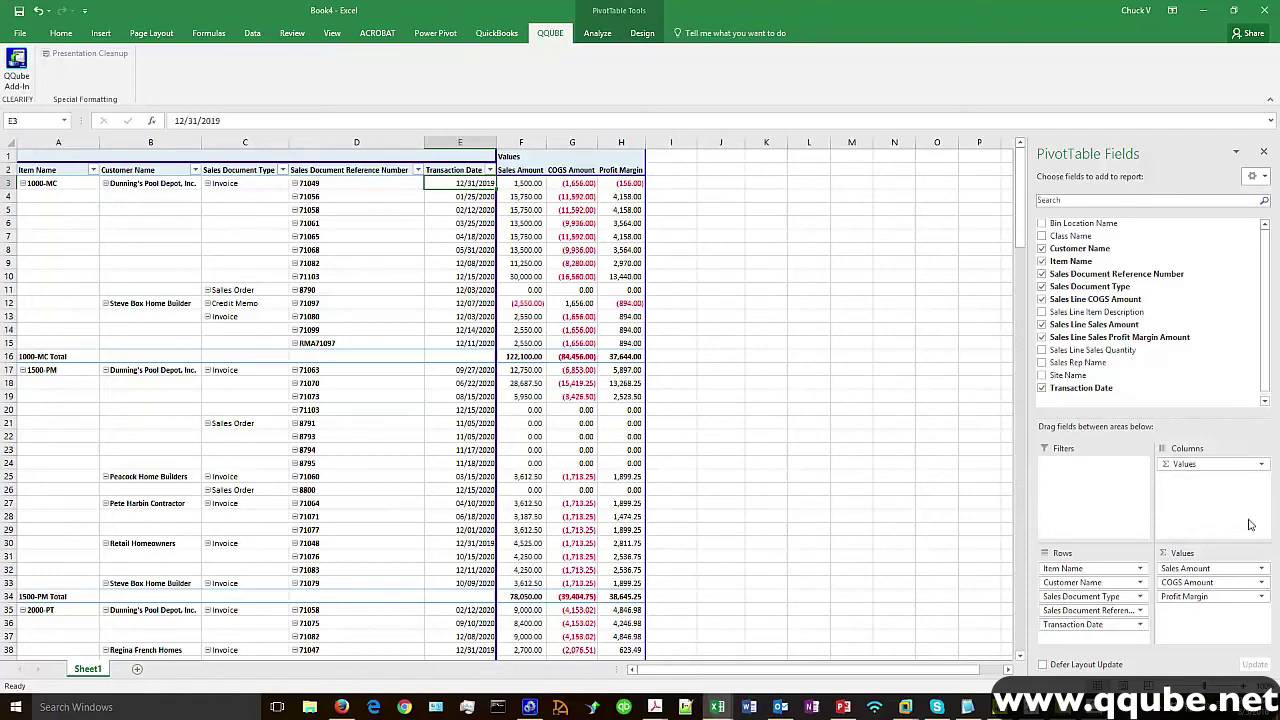
Switch to the QQube Configuration Tool and browse the Microsoft Excel and Microsoft Power BI example file lists.
{"action": "left_click", "coordinate": [530, 708]}
{"action": "left_click", "coordinate": [383, 398]}
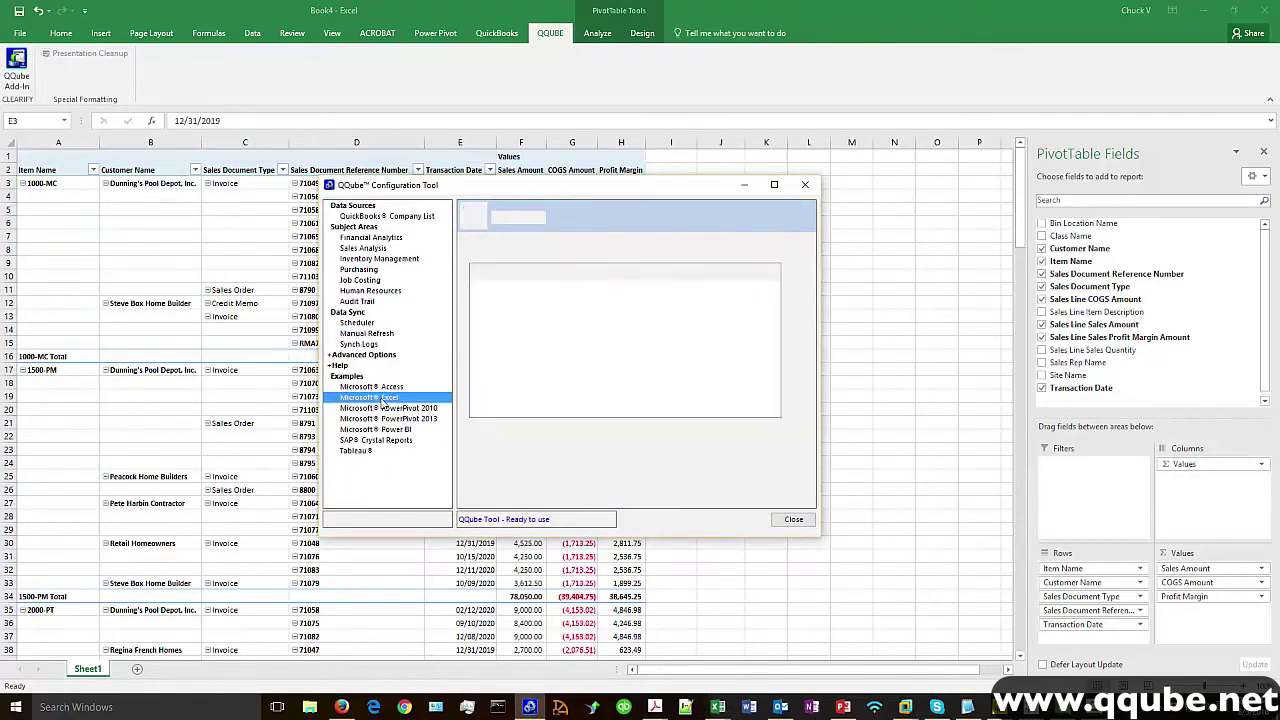
{"action": "left_click_drag", "start_coordinate": [797, 302], "coordinate": [800, 357]}
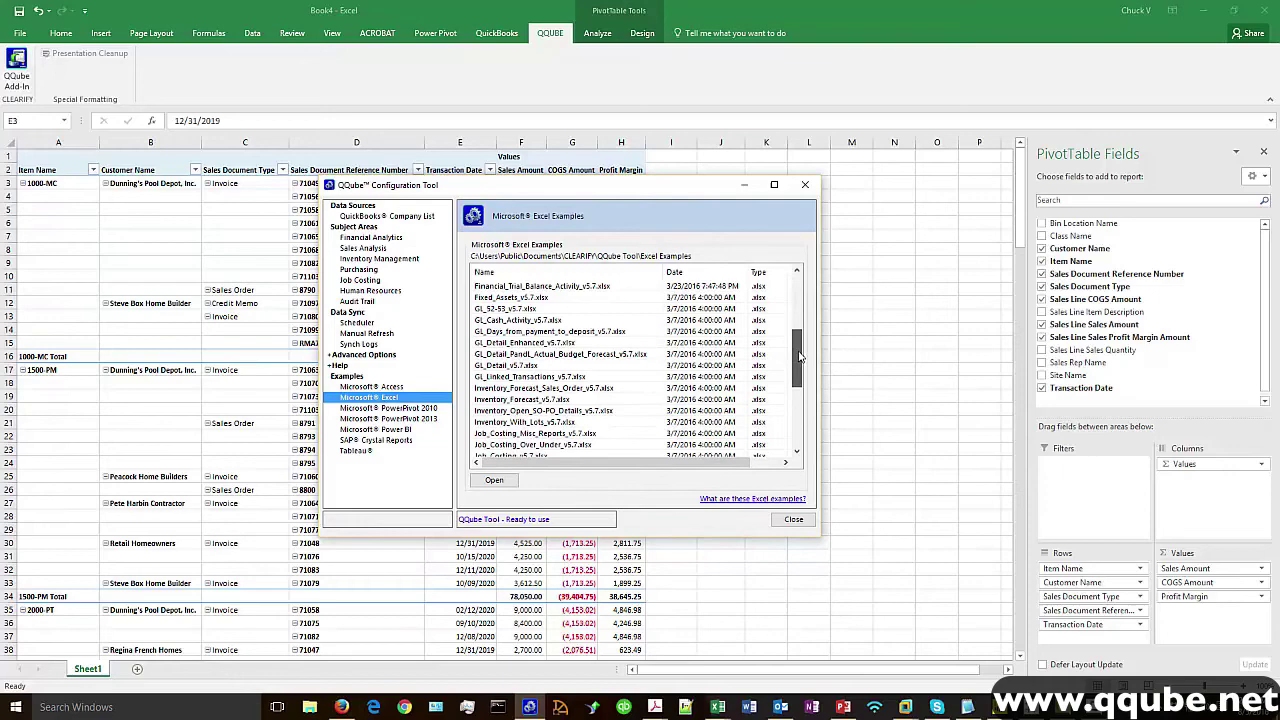
{"action": "left_click_drag", "start_coordinate": [800, 355], "coordinate": [799, 340]}
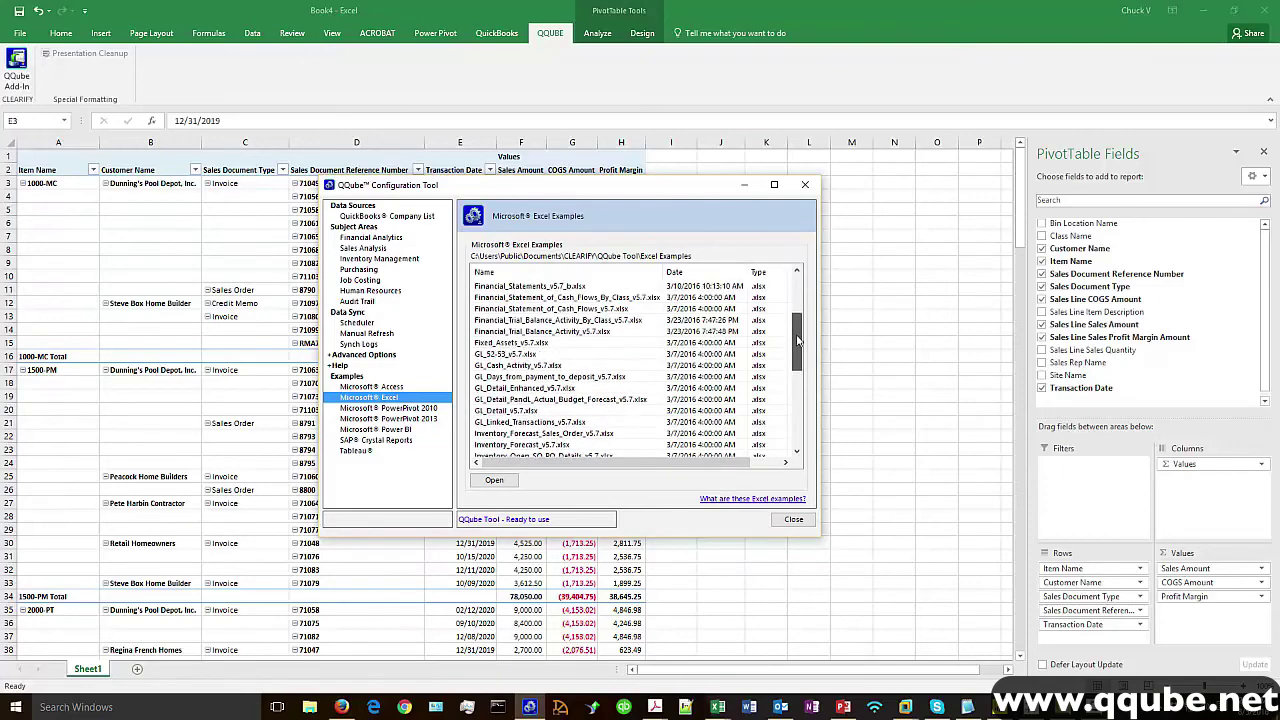
{"action": "left_click", "coordinate": [370, 429]}
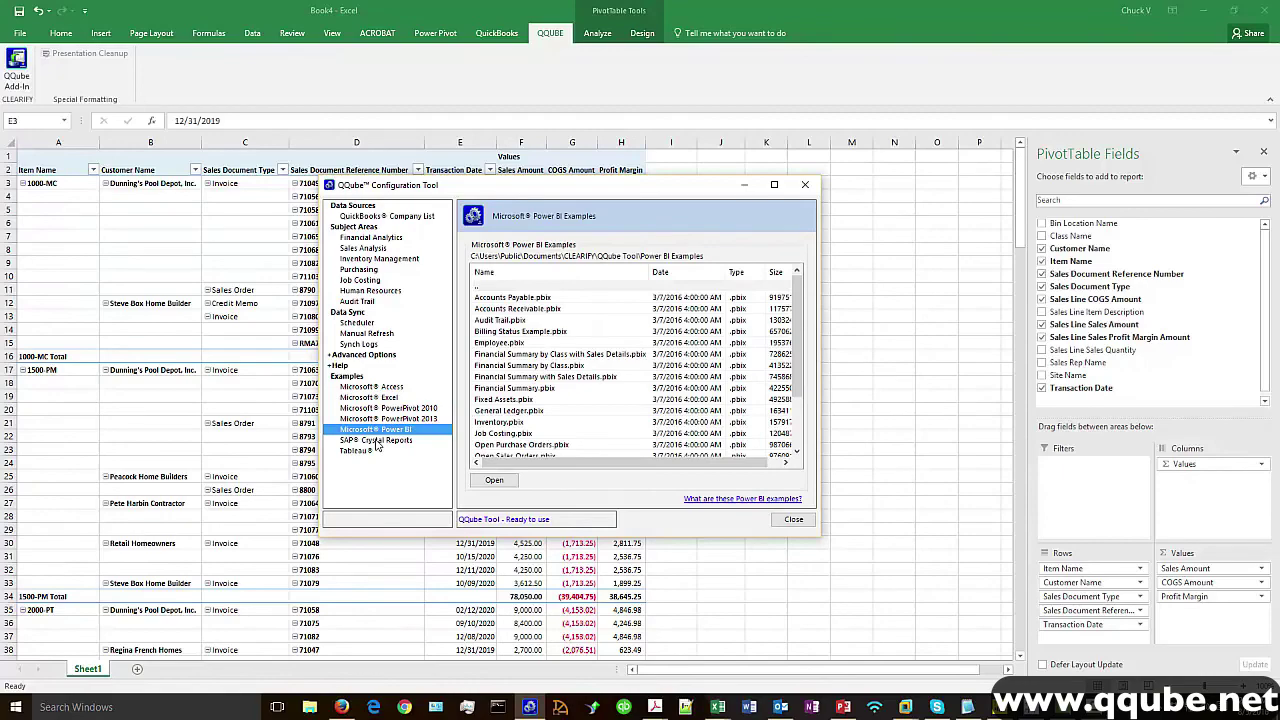